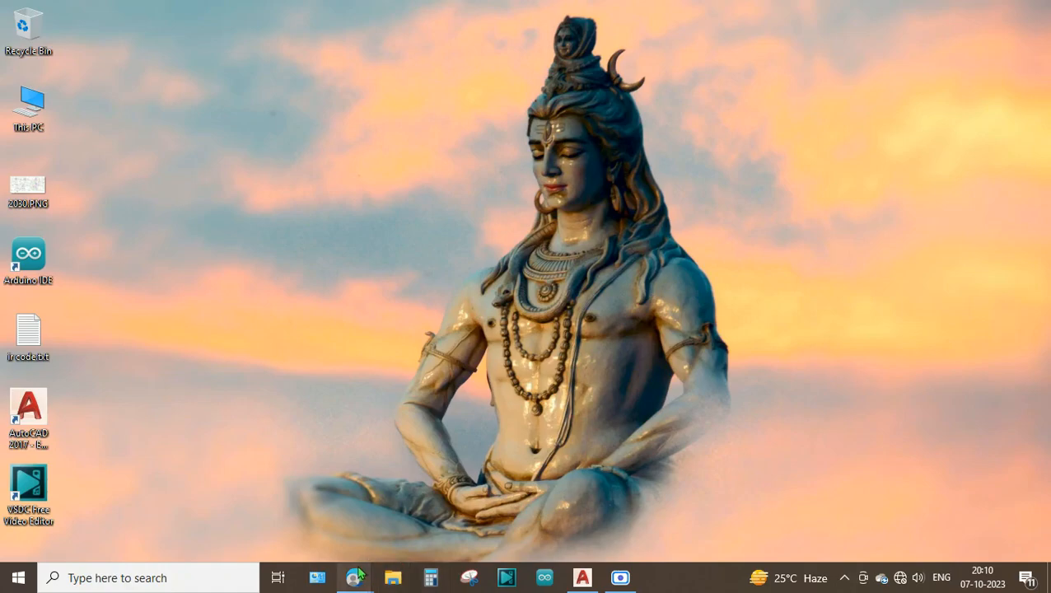
# Bring up the bracket reference PDF and switch to AutoCAD's empty Drawing1 beside it.
pyautogui.click(292, 506)
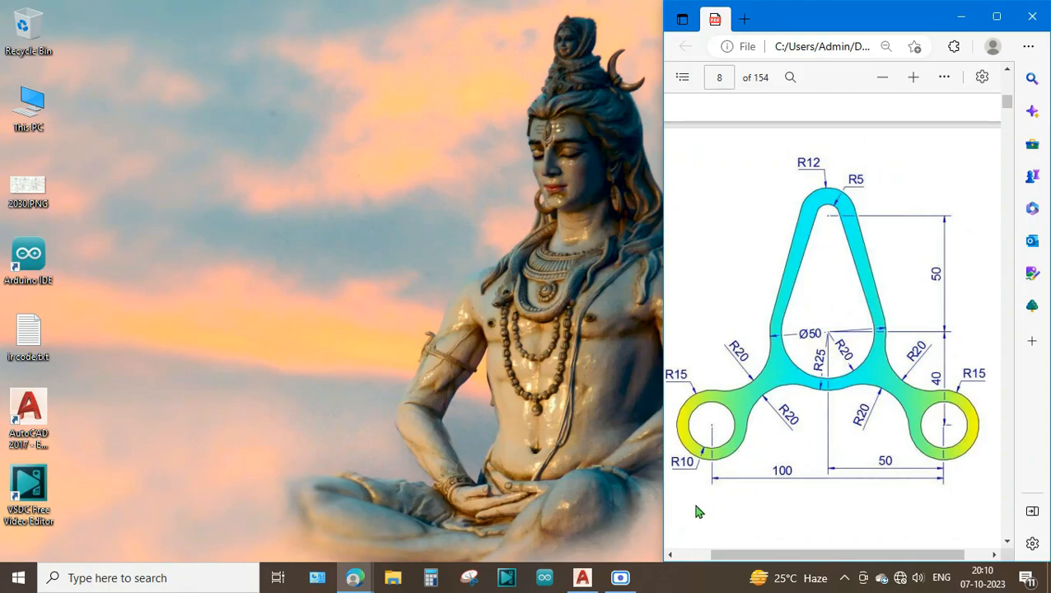
pyautogui.click(582, 577)
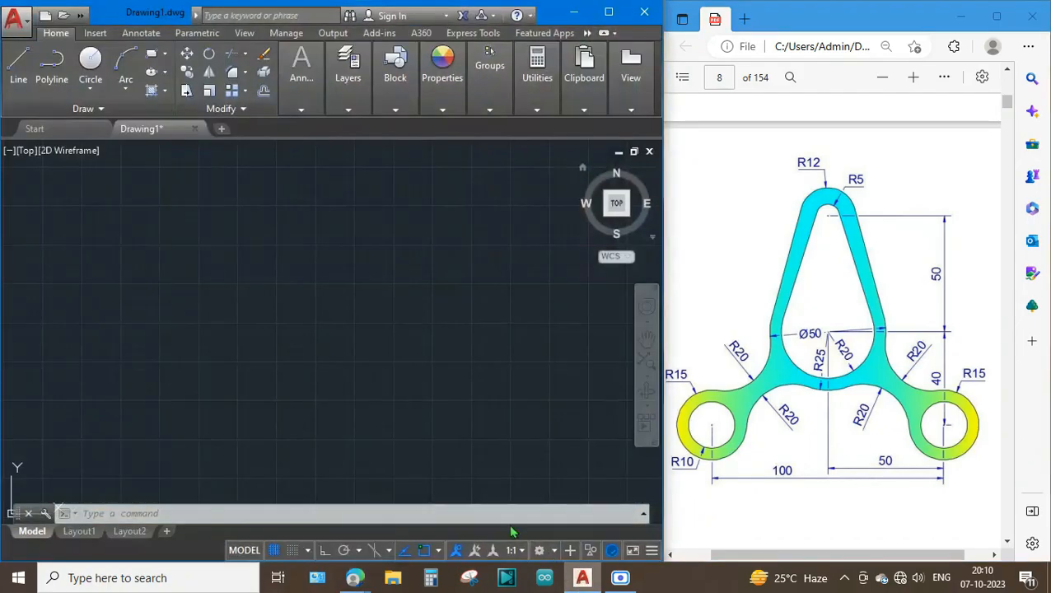
pyautogui.click(323, 327)
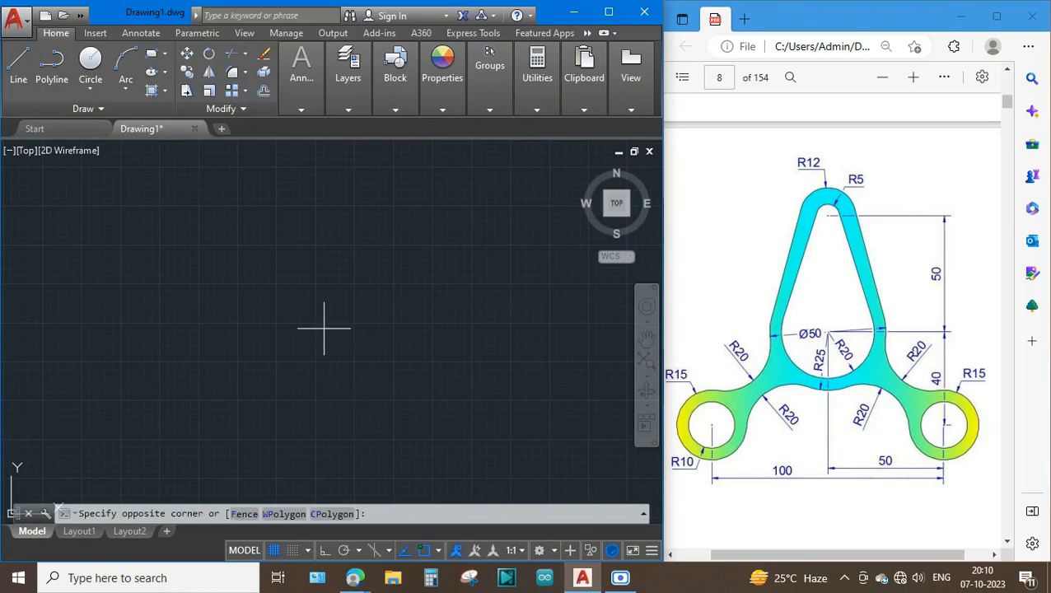
pyautogui.press('Escape')
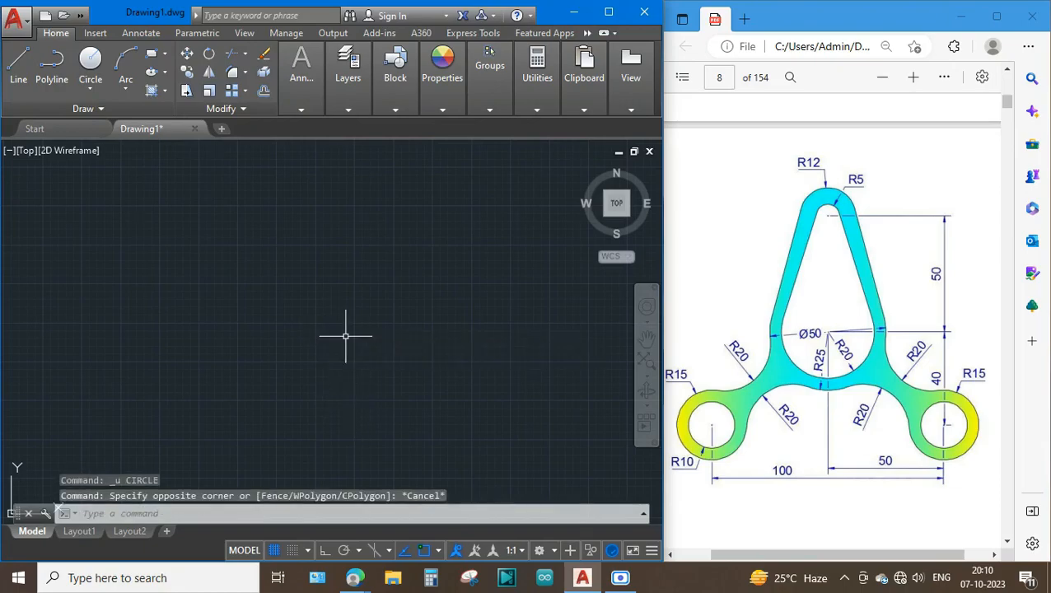
# Draw a circle of radius 5 in the upper middle of the empty drawing area.
pyautogui.write('c')
pyautogui.press('Return')
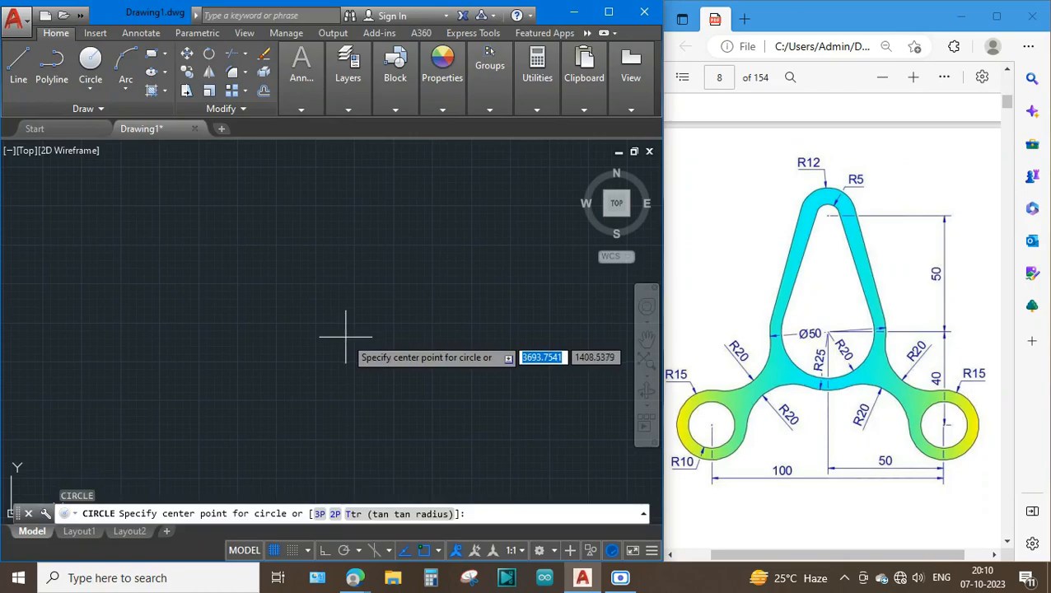
pyautogui.click(324, 230)
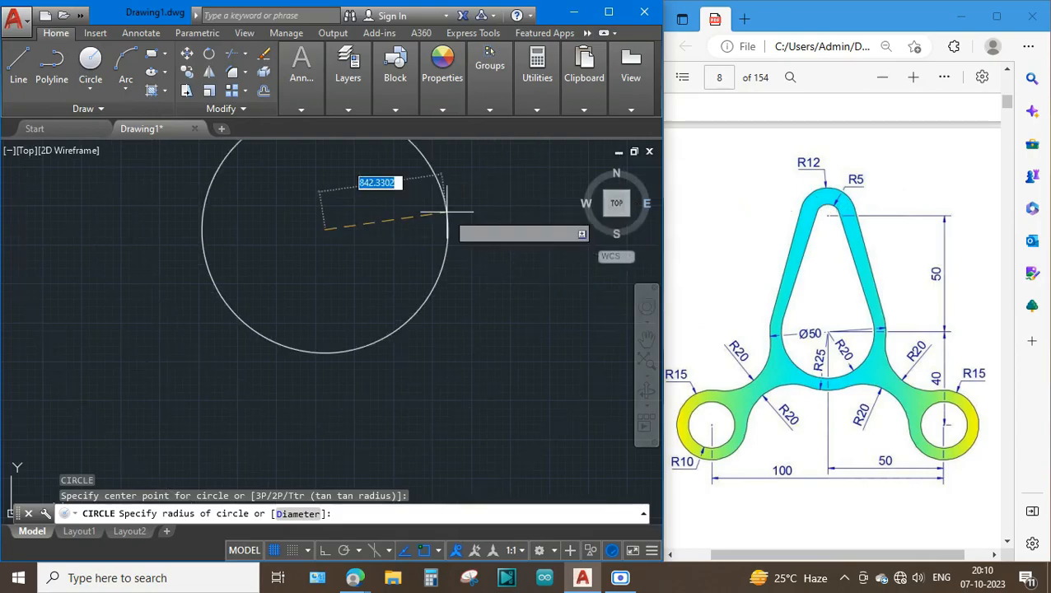
pyautogui.write('5')
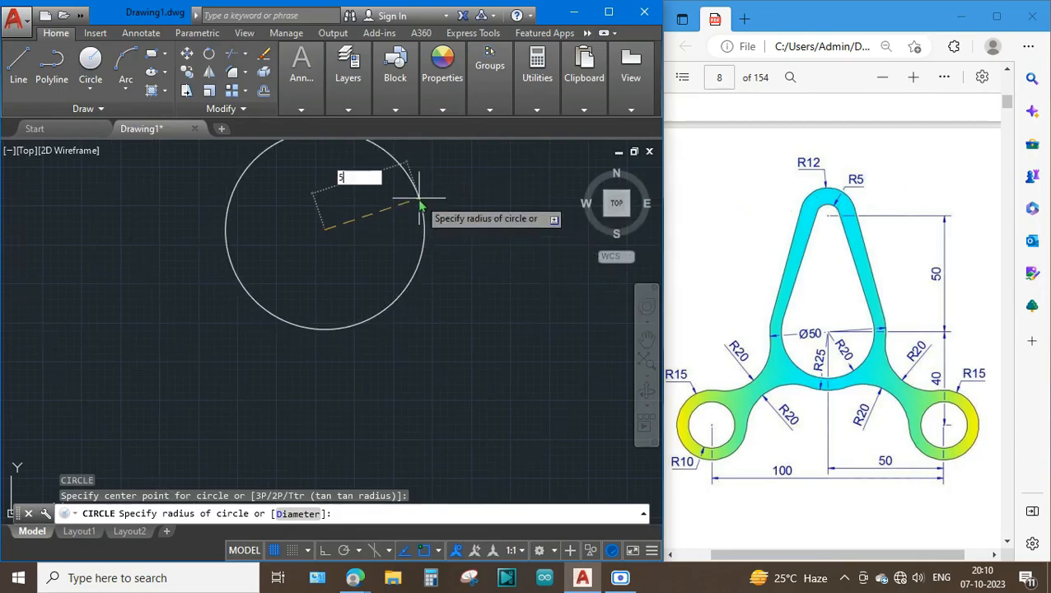
pyautogui.press('Return')
# Draw a circle of radius 12 concentric with the radius 5 circle.
pyautogui.scroll(5, 329, 247)
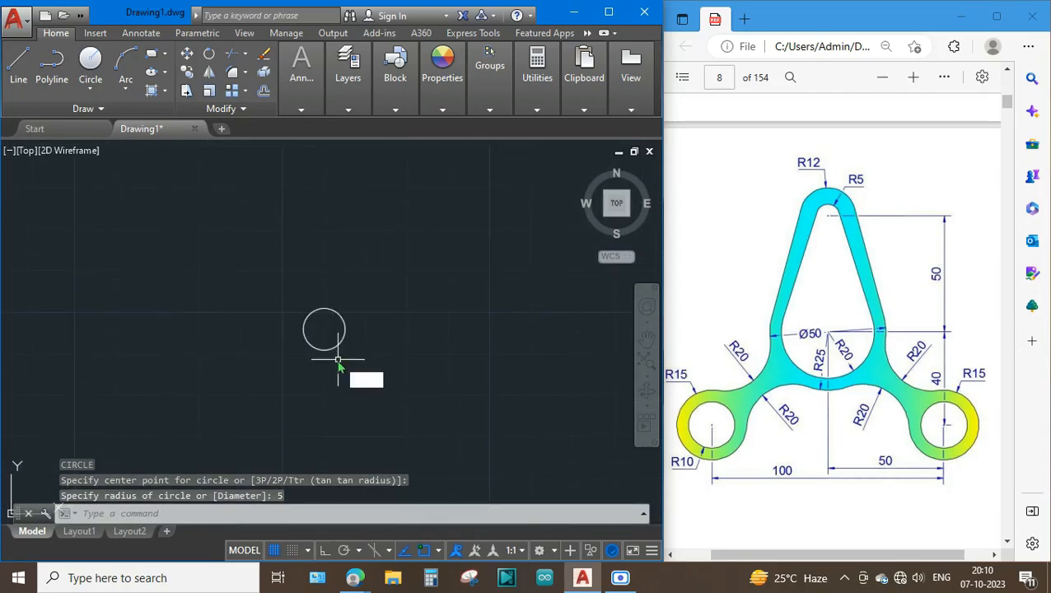
pyautogui.press('Return')
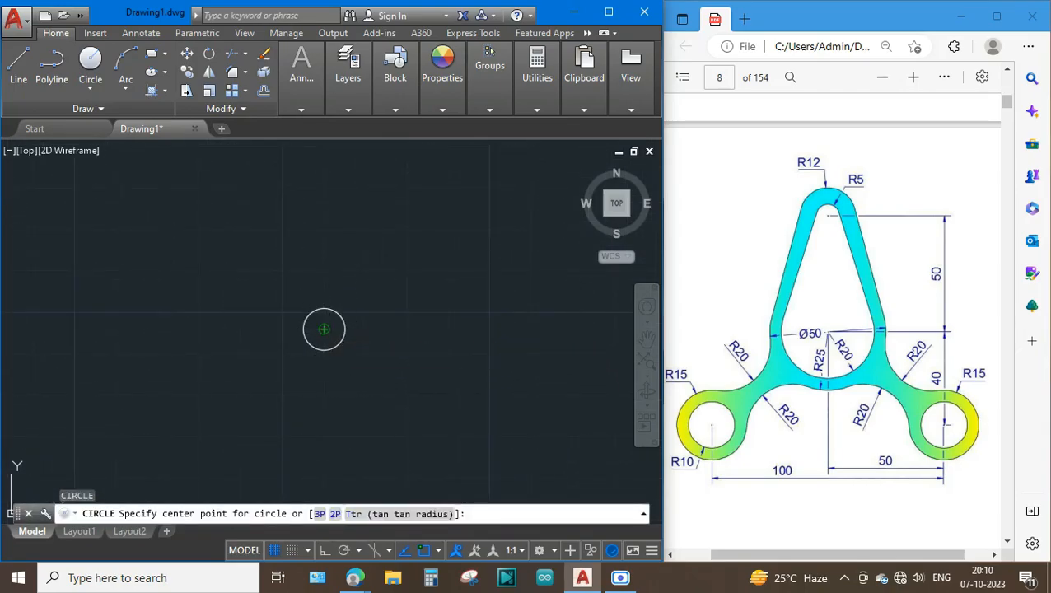
pyautogui.click(324, 330)
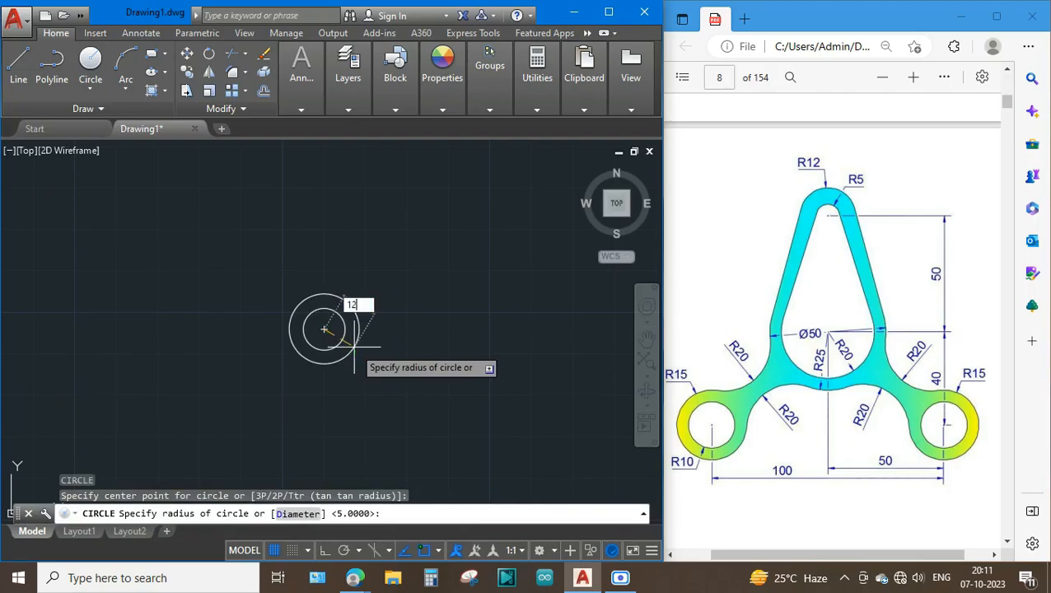
pyautogui.press('Return')
pyautogui.press('Escape')
# Turn Ortho on and draw a vertical line 50 units downward from the center of the two circles.
pyautogui.moveTo(417, 366); pyautogui.dragTo(475, 273, button='middle')
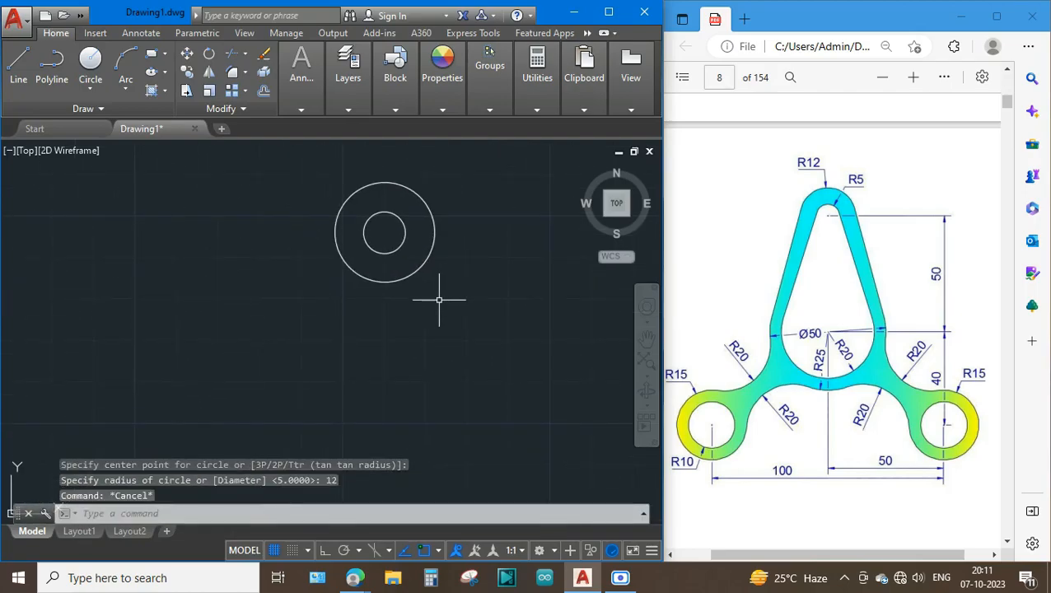
pyautogui.write('l')
pyautogui.press('Return')
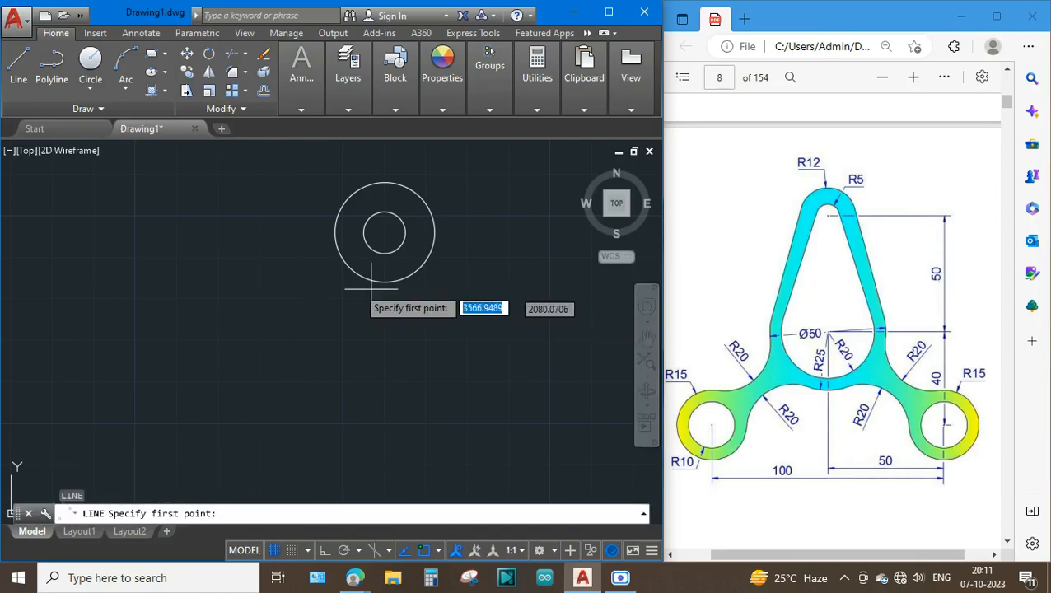
pyautogui.click(384, 232)
pyautogui.press('F8')
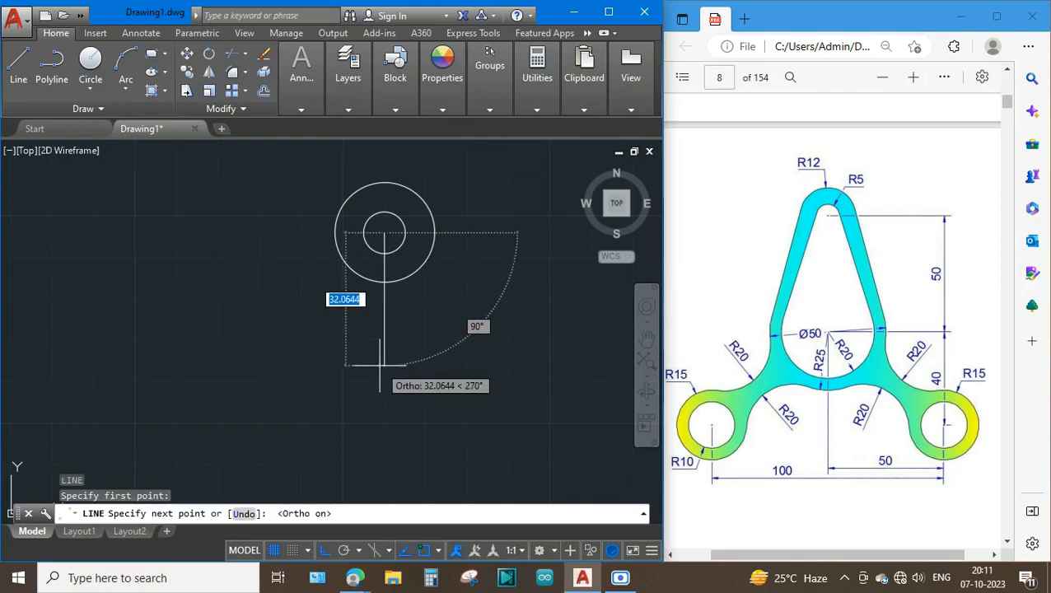
pyautogui.write('50')
pyautogui.press('Return')
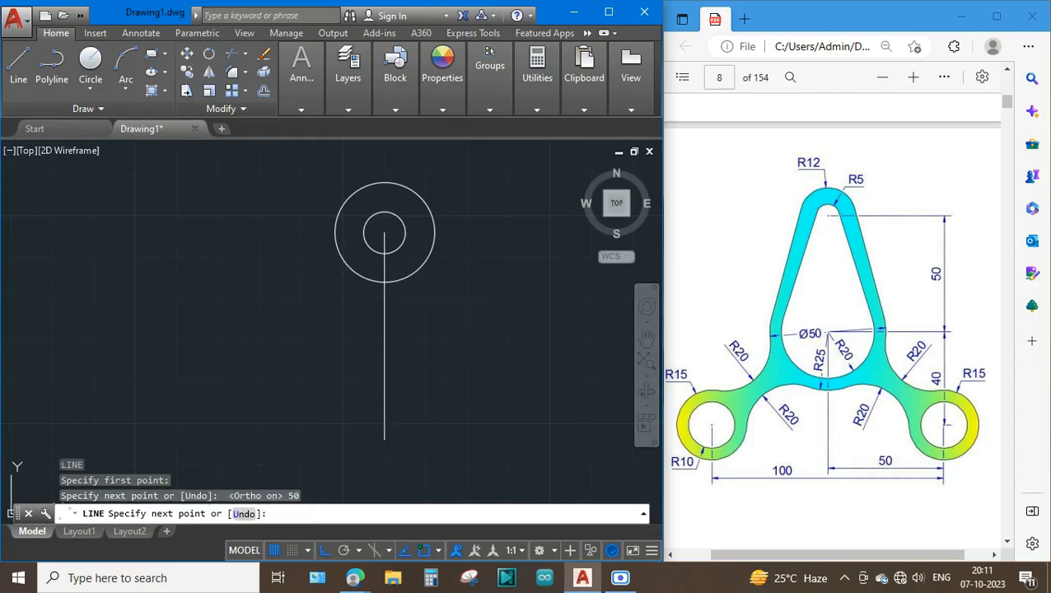
pyautogui.press('Escape')
# Draw a circle of radius 20 centered on the lower end of the vertical line.
pyautogui.moveTo(457, 415); pyautogui.dragTo(520, 164, button='middle')
pyautogui.moveTo(481, 211); pyautogui.dragTo(450, 295, button='middle')
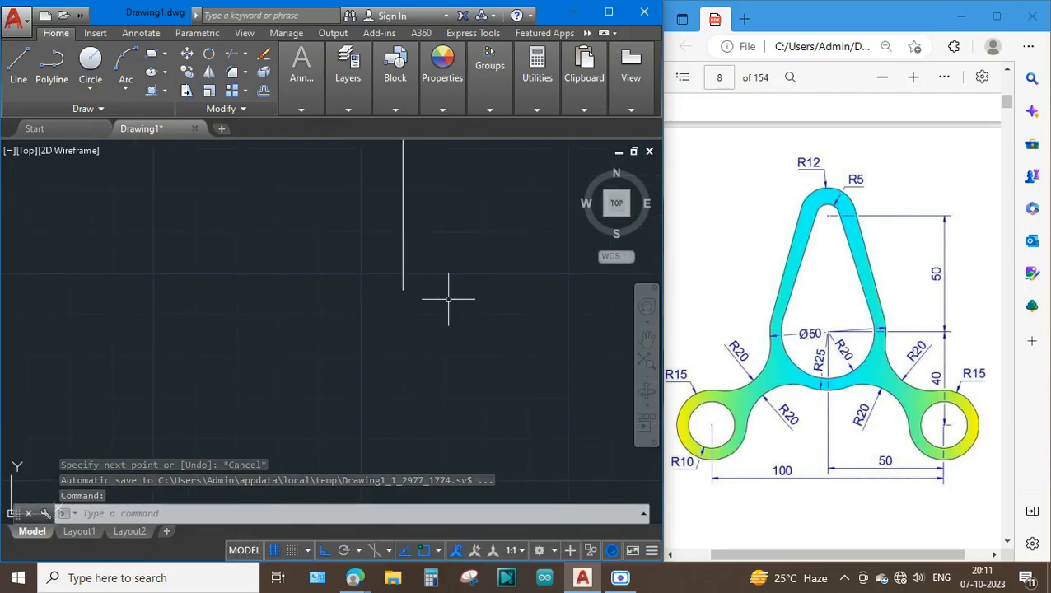
pyautogui.write('c')
pyautogui.press('Return')
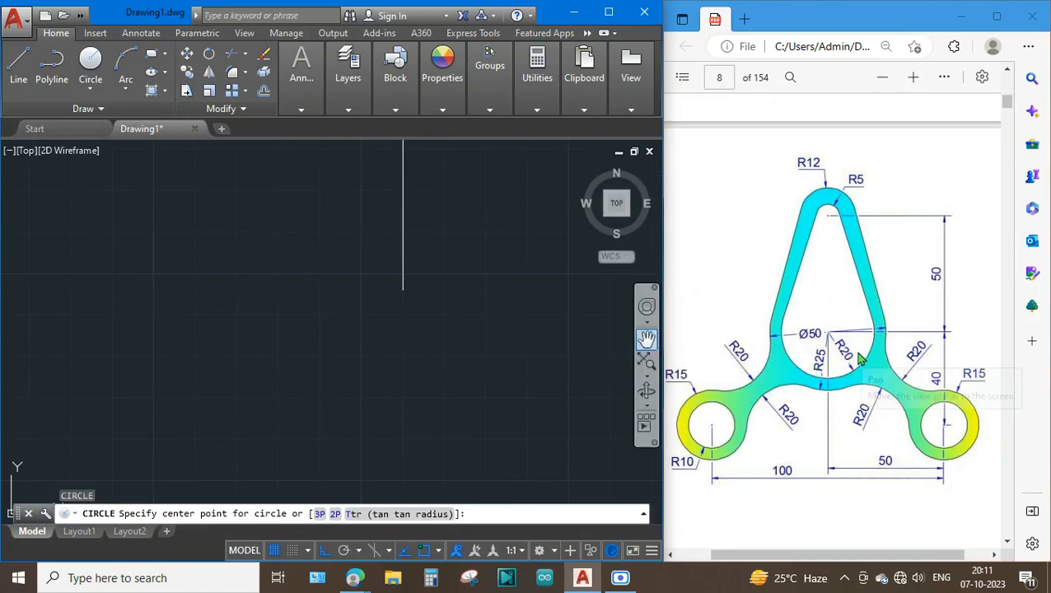
pyautogui.click(402, 289)
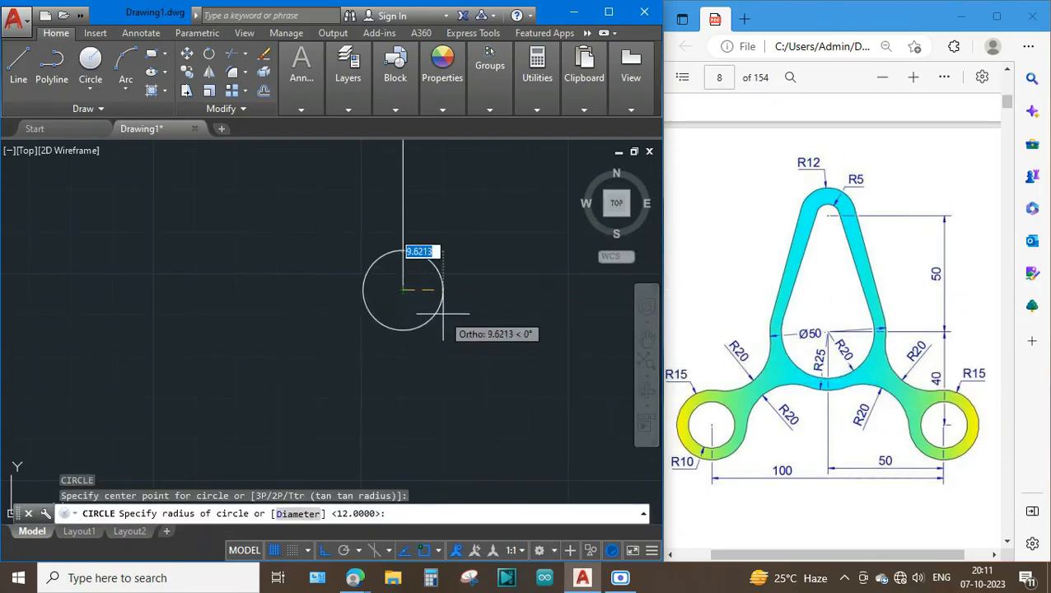
pyautogui.write('20')
pyautogui.press('Return')
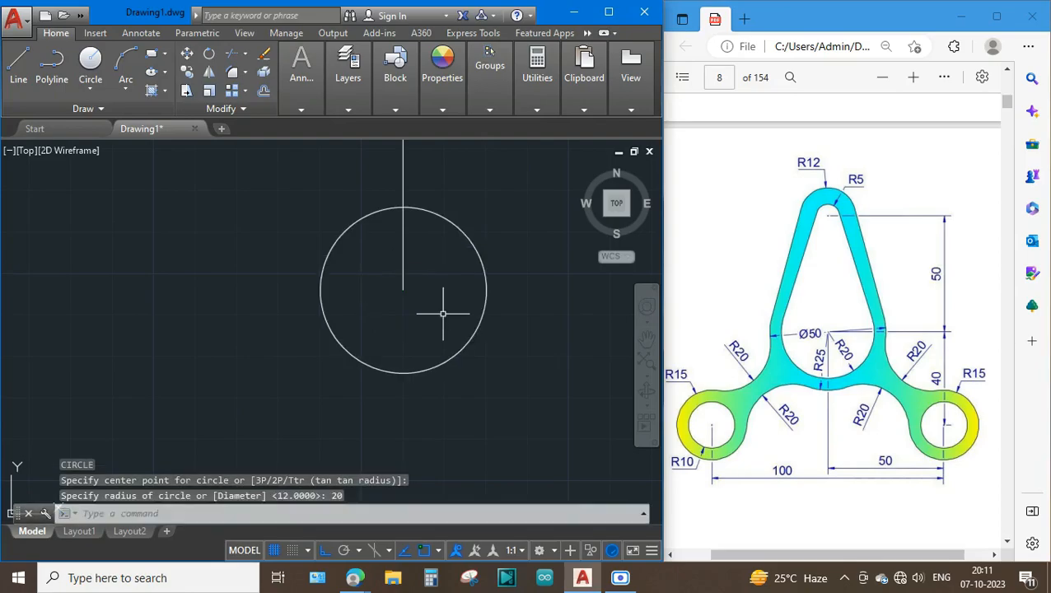
# Draw a circle of radius 25 concentric with the radius 20 circle.
pyautogui.write('c')
pyautogui.press('Return')
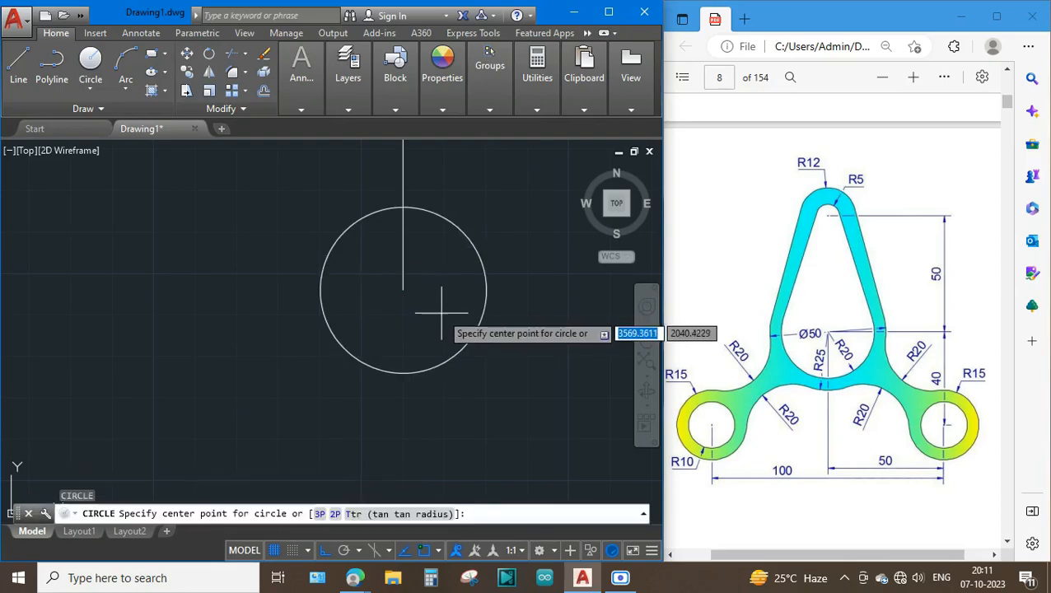
pyautogui.click(402, 290)
pyautogui.write('25')
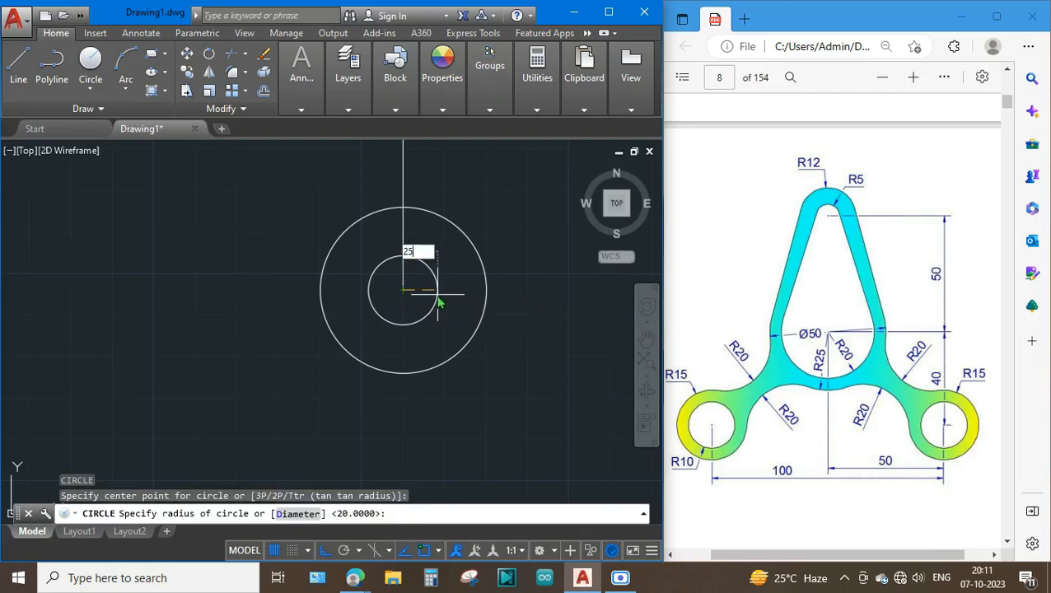
pyautogui.press('Return')
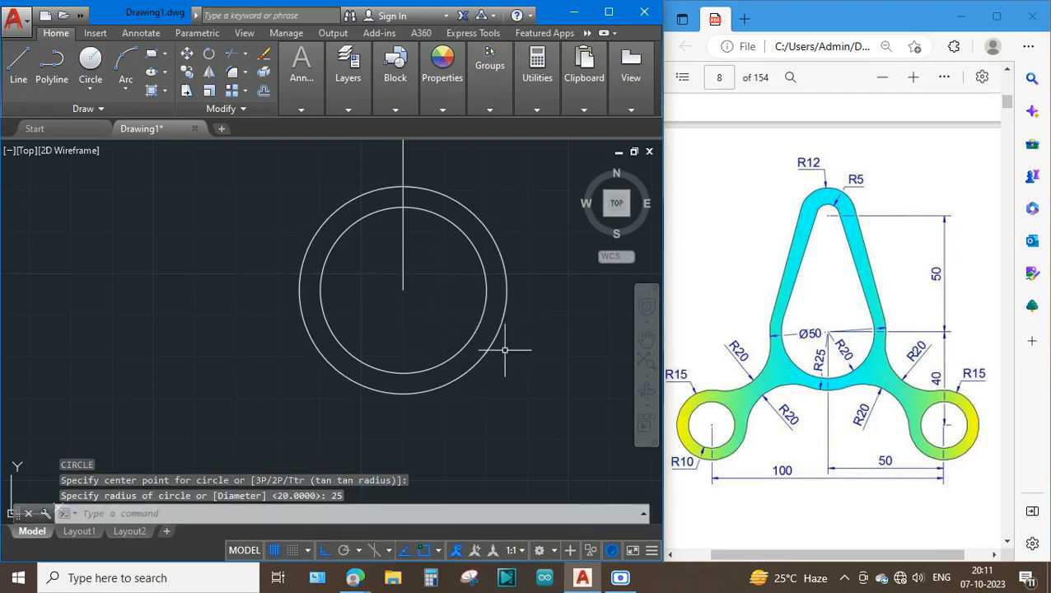
pyautogui.press('Escape')
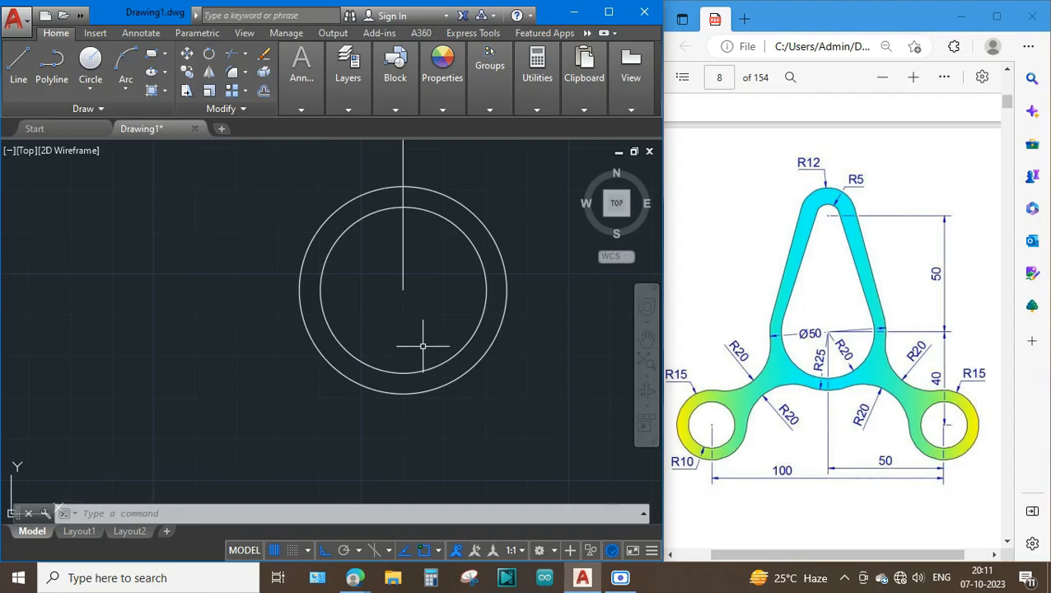
# Draw a horizontal line 50 units to the right from the center of the two large circles.
pyautogui.write('l')
pyautogui.press('Return')
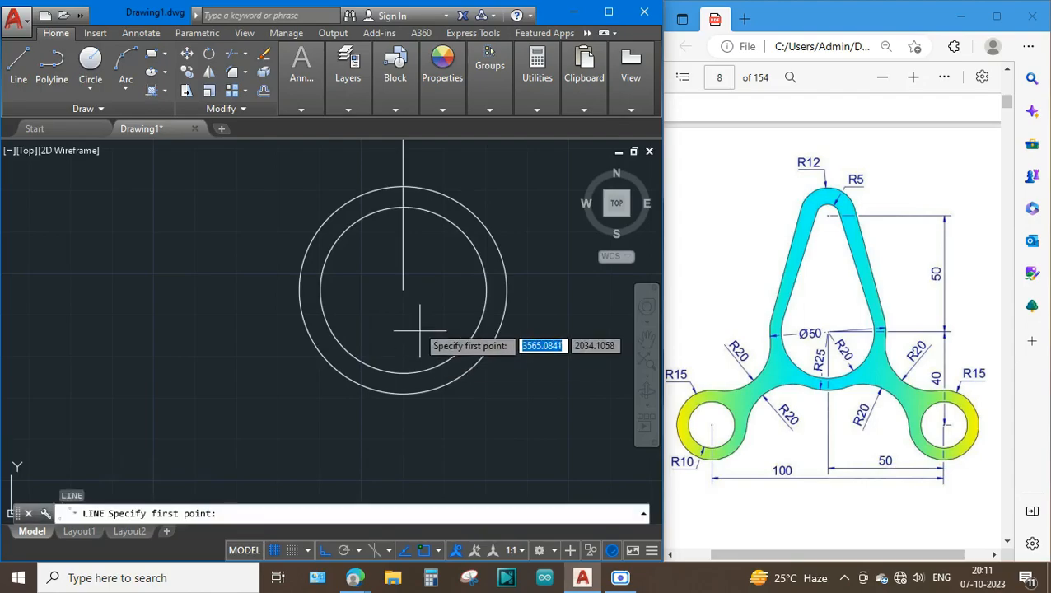
pyautogui.click(402, 290)
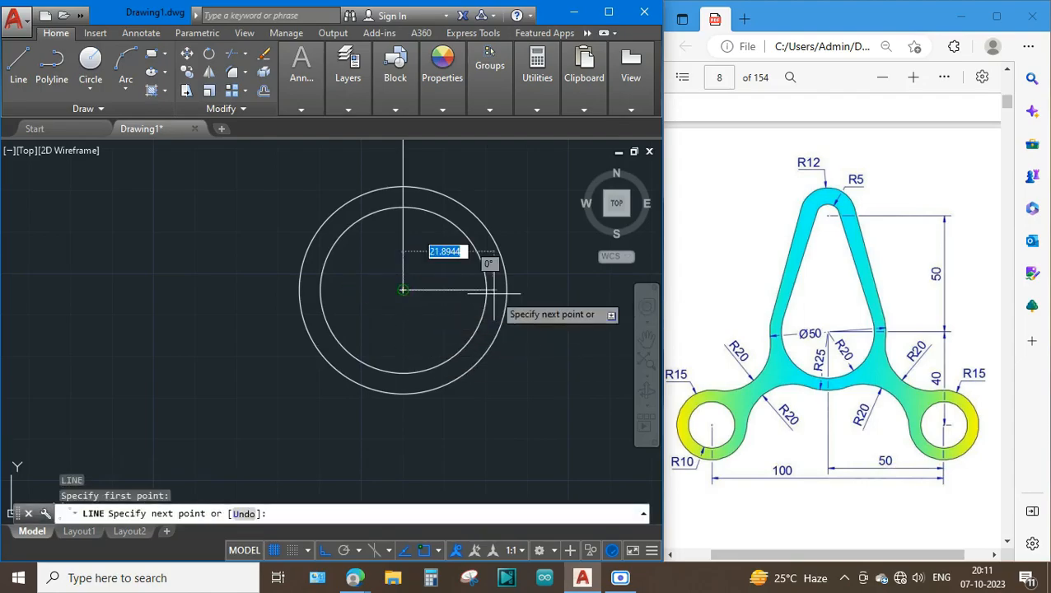
pyautogui.write('50')
pyautogui.press('Return')
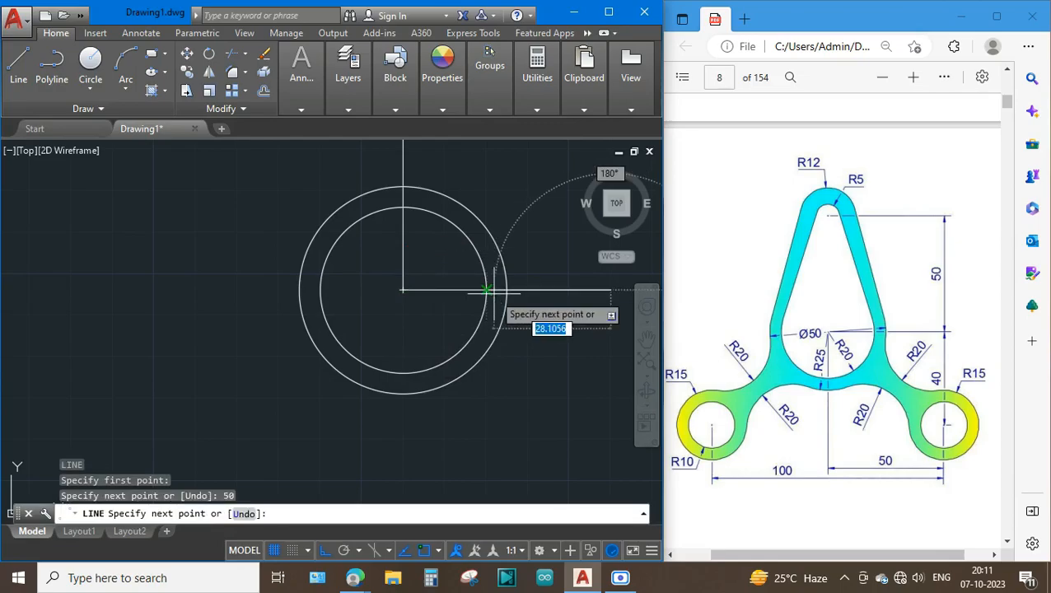
pyautogui.press('Escape')
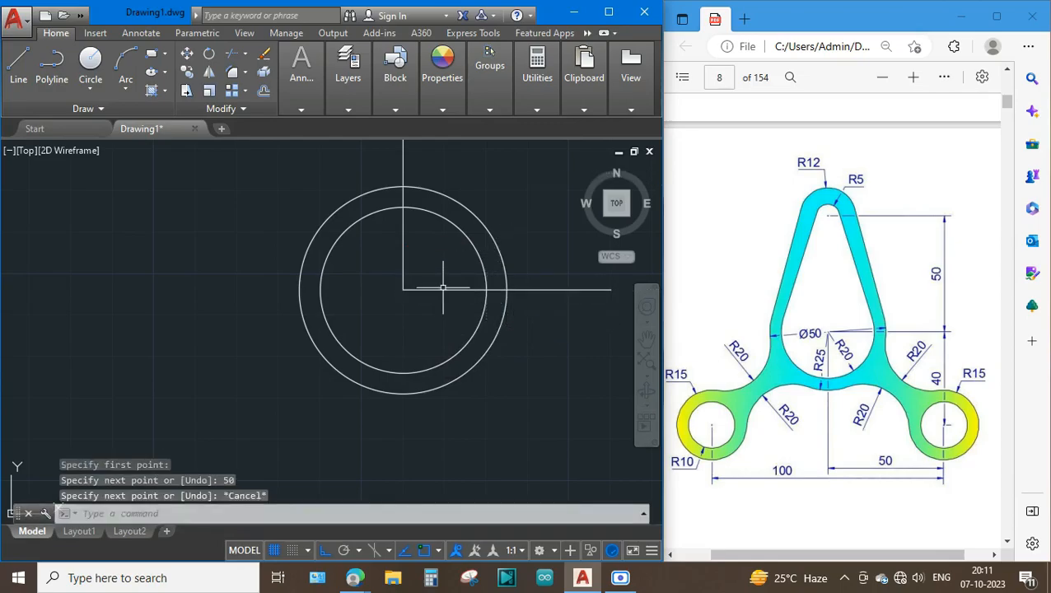
# Stretch the horizontal line's left endpoint 50 units to the left of the circles' center.
pyautogui.click(441, 288)
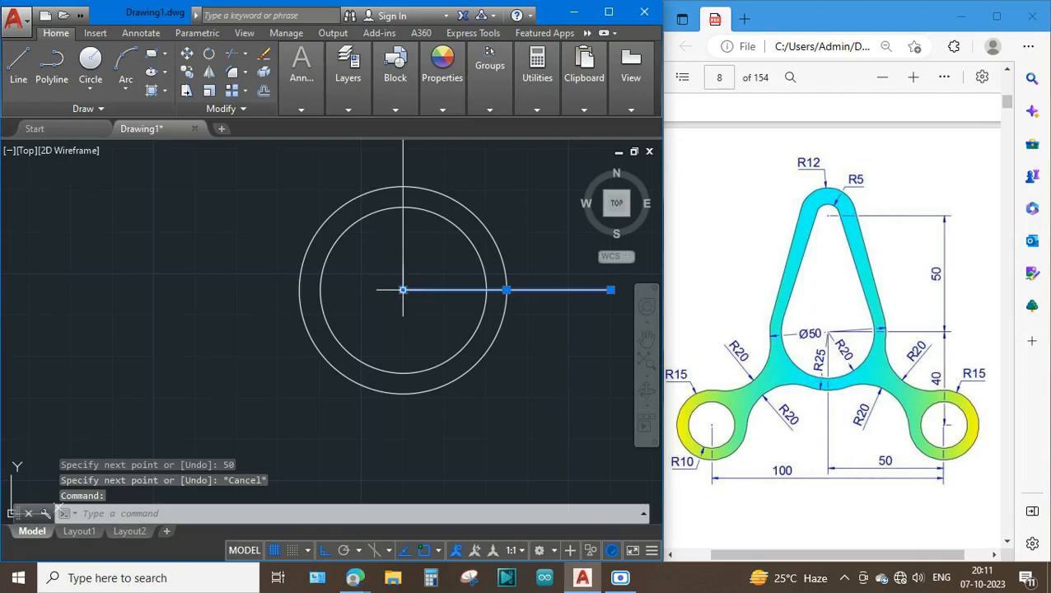
pyautogui.click(403, 290)
pyautogui.write('50')
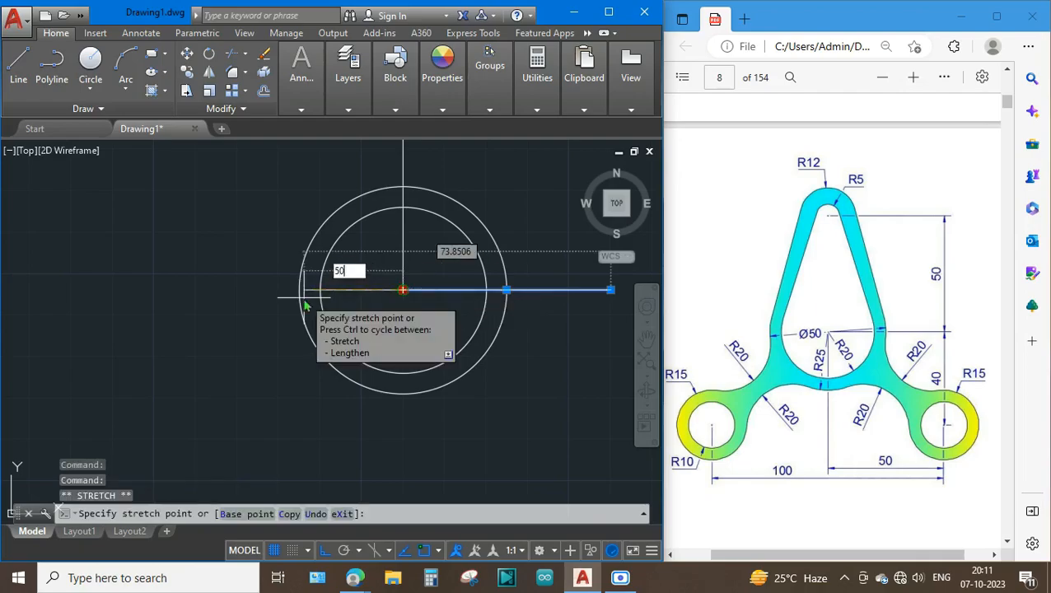
pyautogui.press('Return')
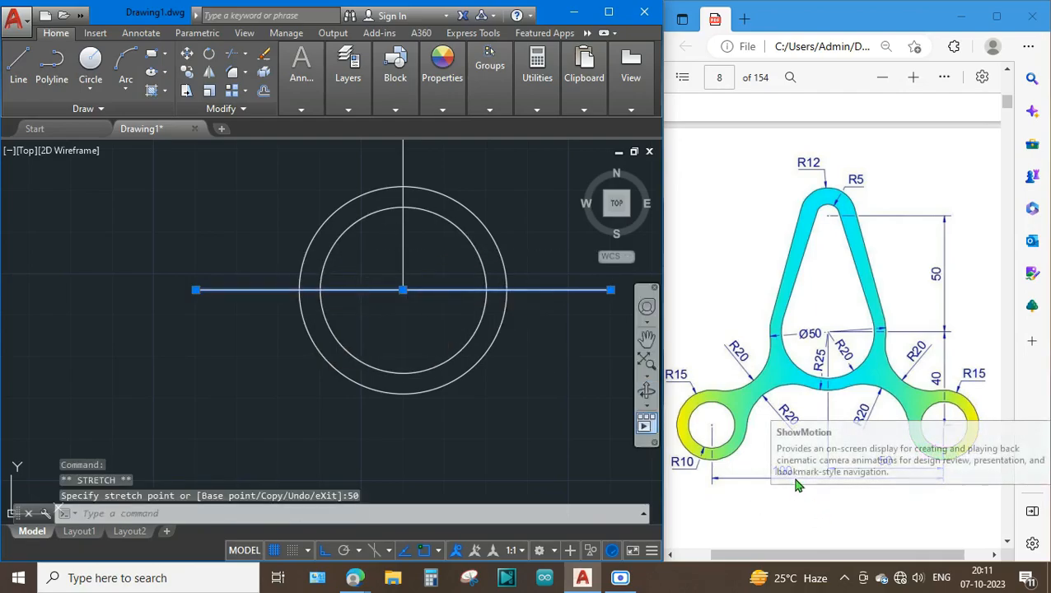
pyautogui.press('Escape')
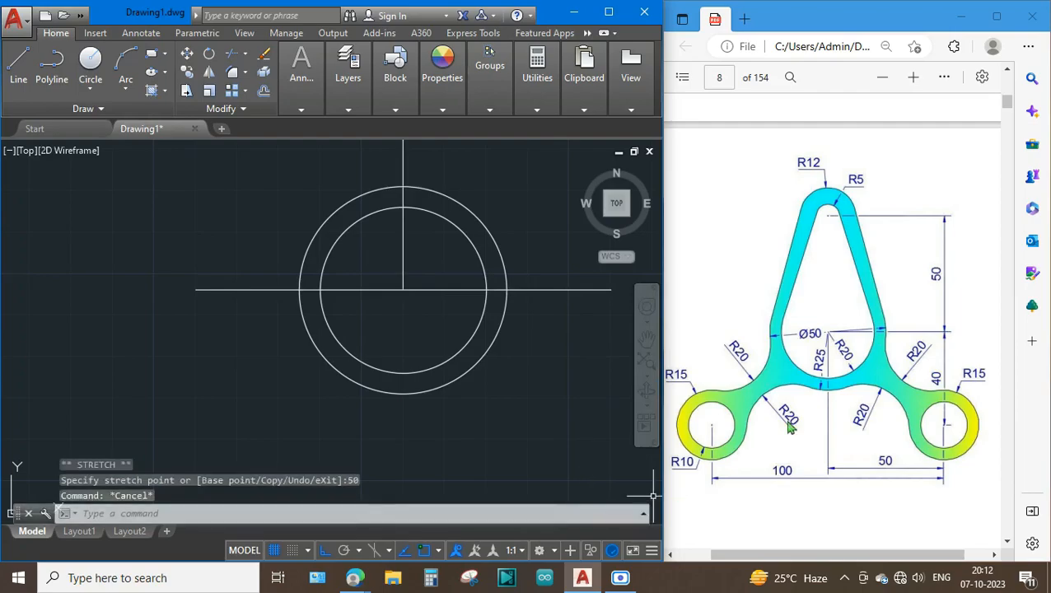
# Draw a vertical line 40 units downward from the right end of the horizontal line.
pyautogui.write('l')
pyautogui.press('Return')
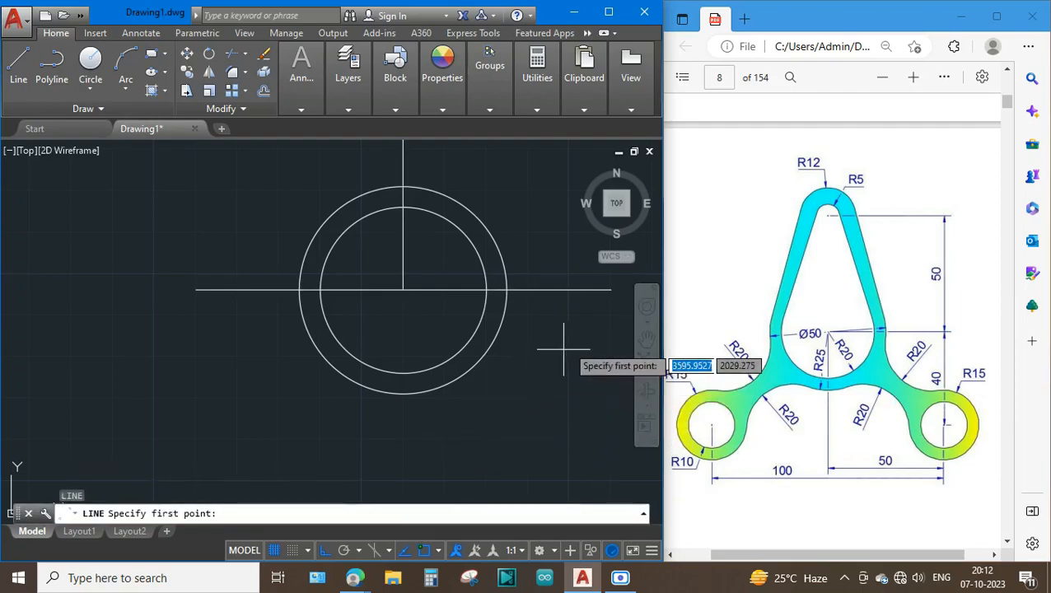
pyautogui.click(610, 290)
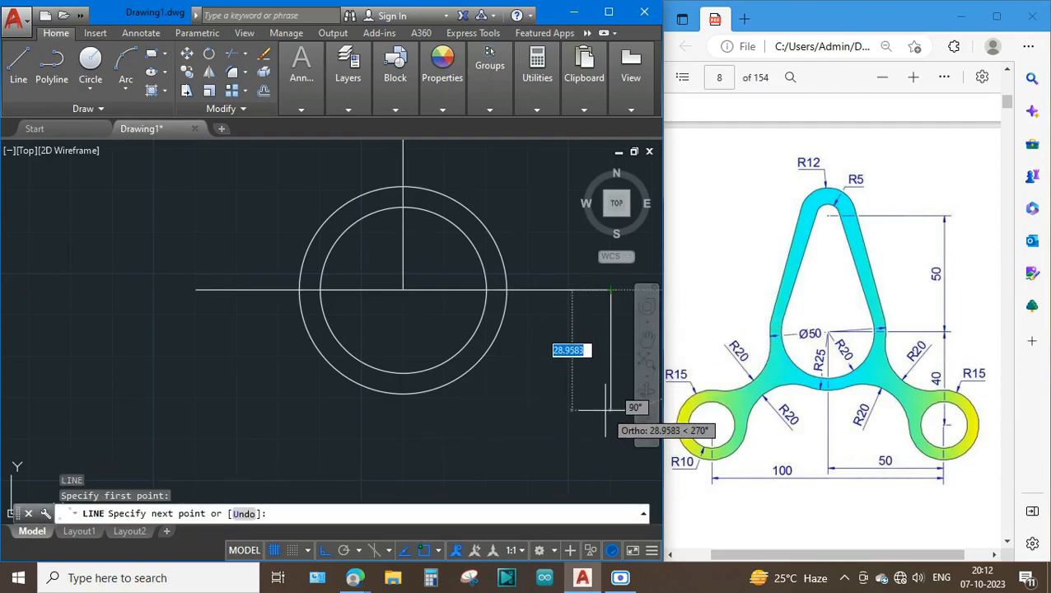
pyautogui.write('40')
pyautogui.press('Return')
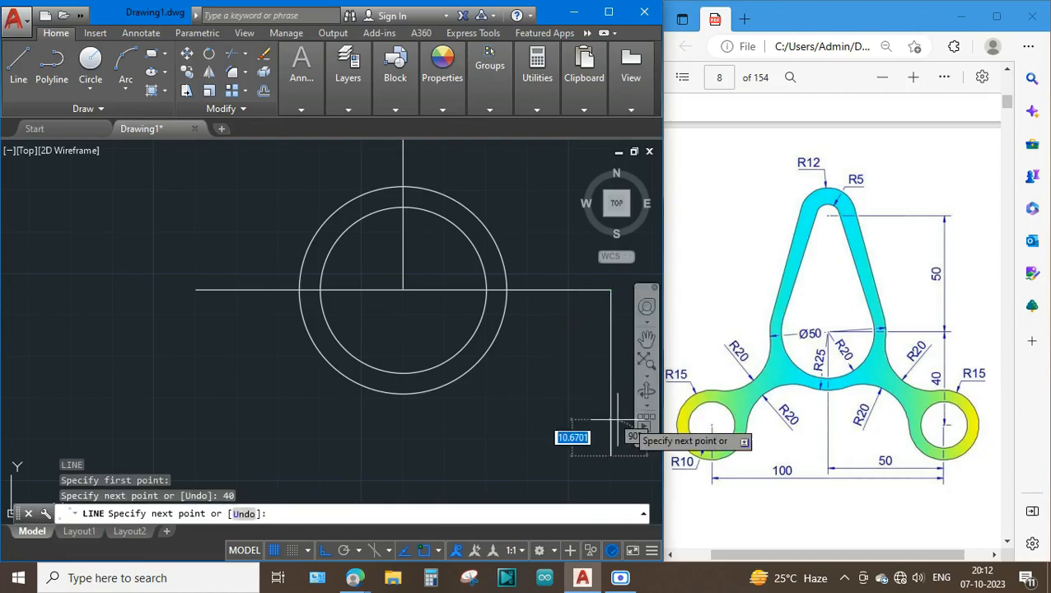
pyautogui.press('Escape')
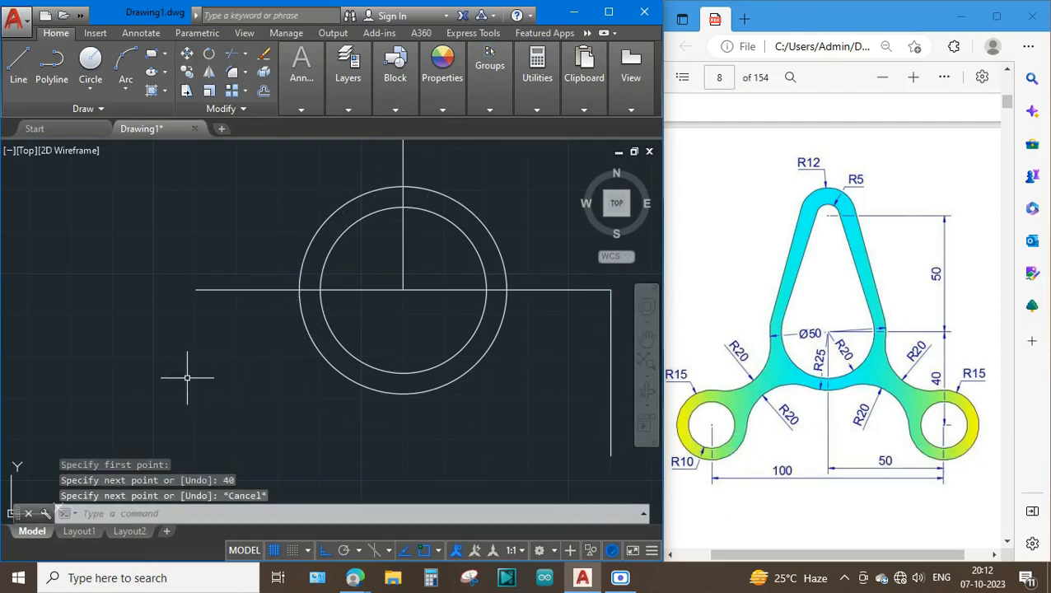
# Draw a vertical line 40 units downward from the left end of the horizontal line.
pyautogui.write('l')
pyautogui.press('Return')
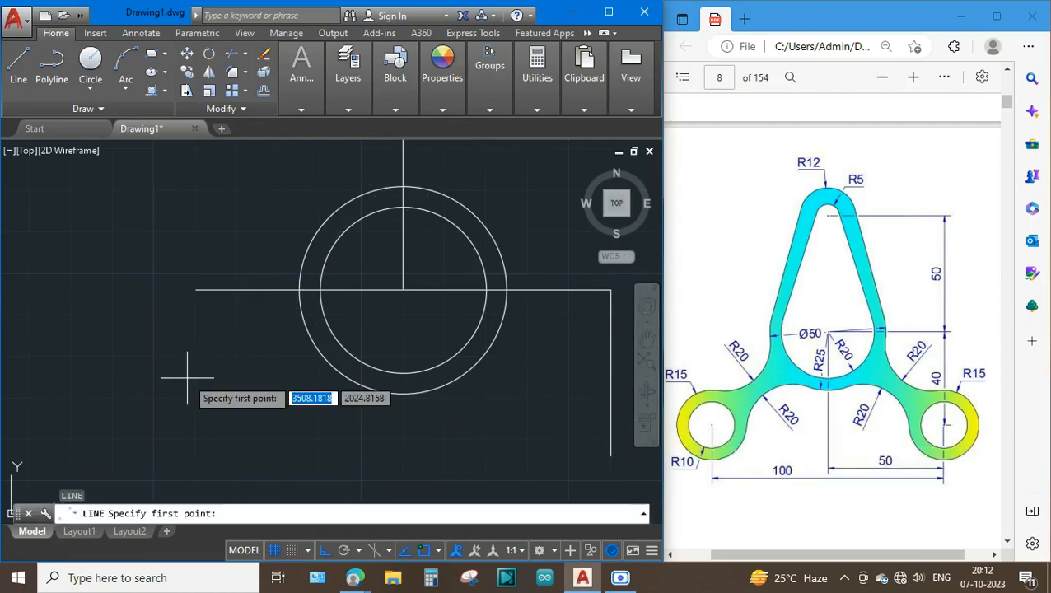
pyautogui.click(196, 290)
pyautogui.write('40')
pyautogui.press('Return')
pyautogui.press('Escape')
# Draw a circle of radius 10 centered on the lower end of the left vertical line.
pyautogui.moveTo(249, 412)
pyautogui.mouseDown(button='middle')
pyautogui.moveTo(169, 276)
pyautogui.moveTo(198, 360)
pyautogui.mouseUp(button='middle')
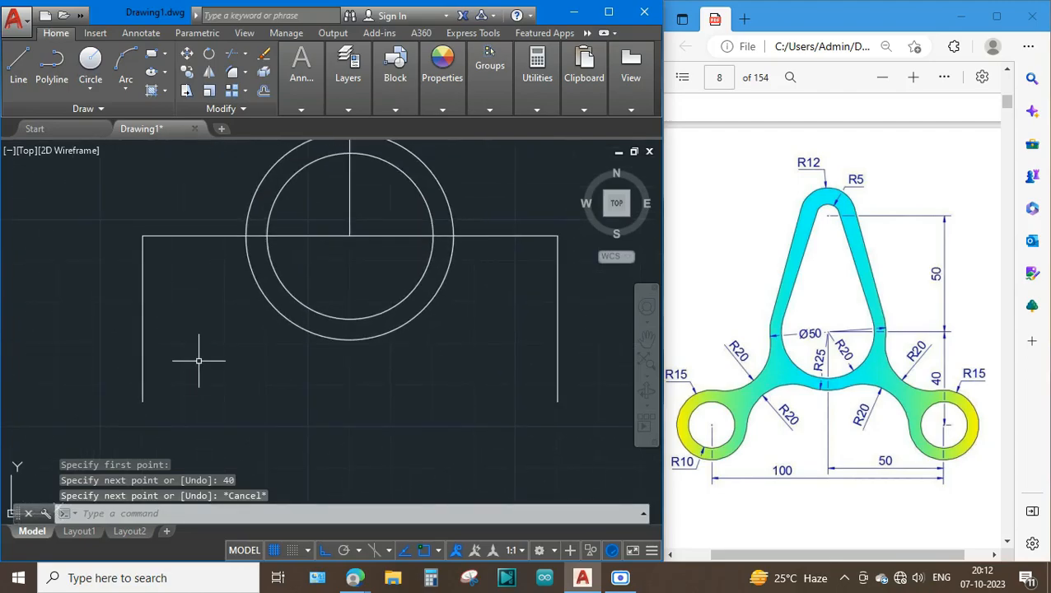
pyautogui.write('c')
pyautogui.press('Return')
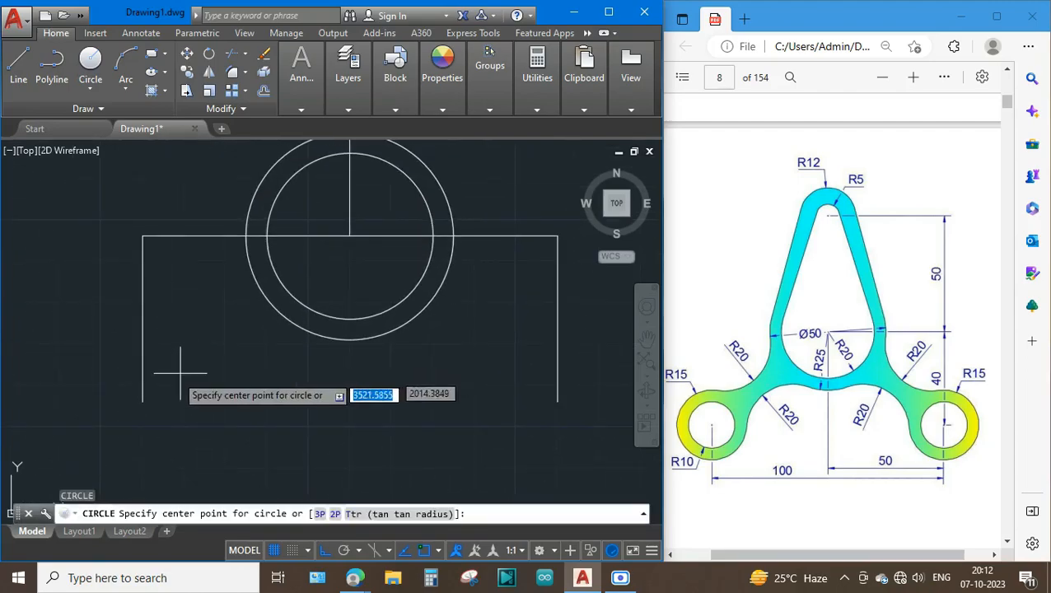
pyautogui.click(142, 402)
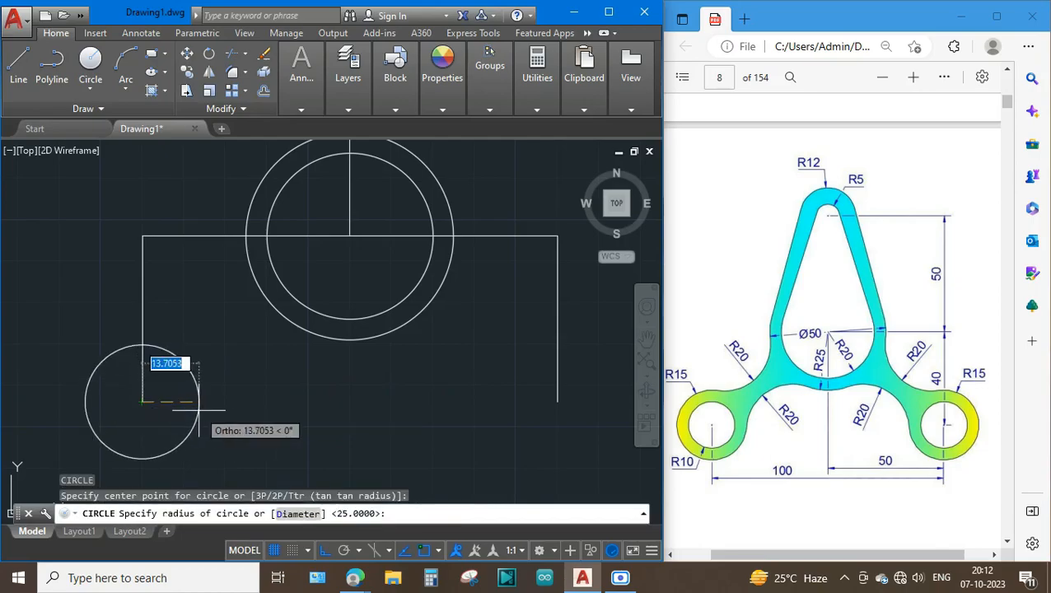
pyautogui.write('10')
pyautogui.press('Return')
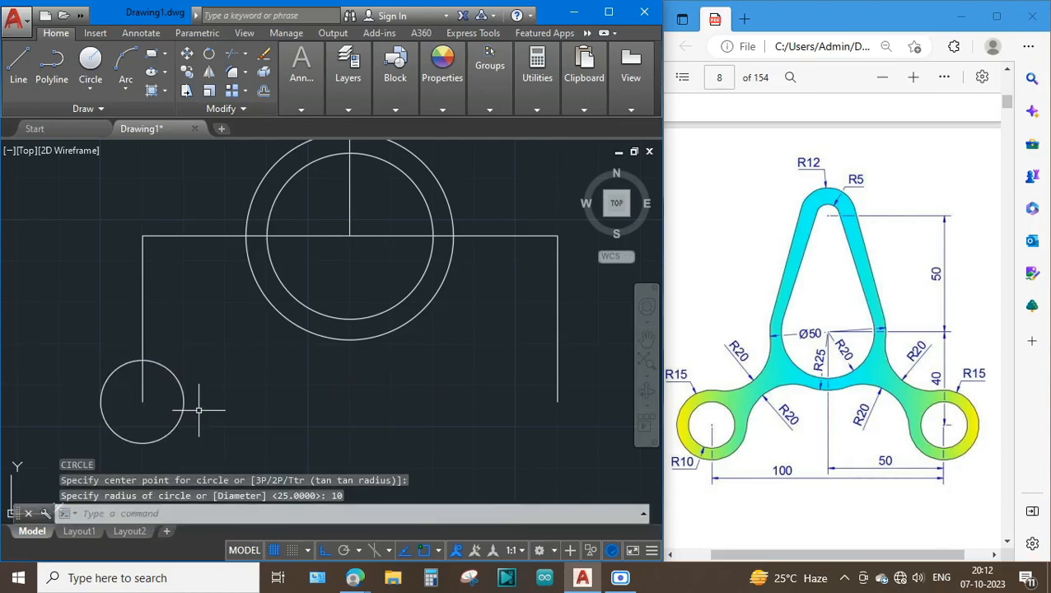
# Draw a circle of radius 15 concentric with the radius 10 circle.
pyautogui.press('Return')
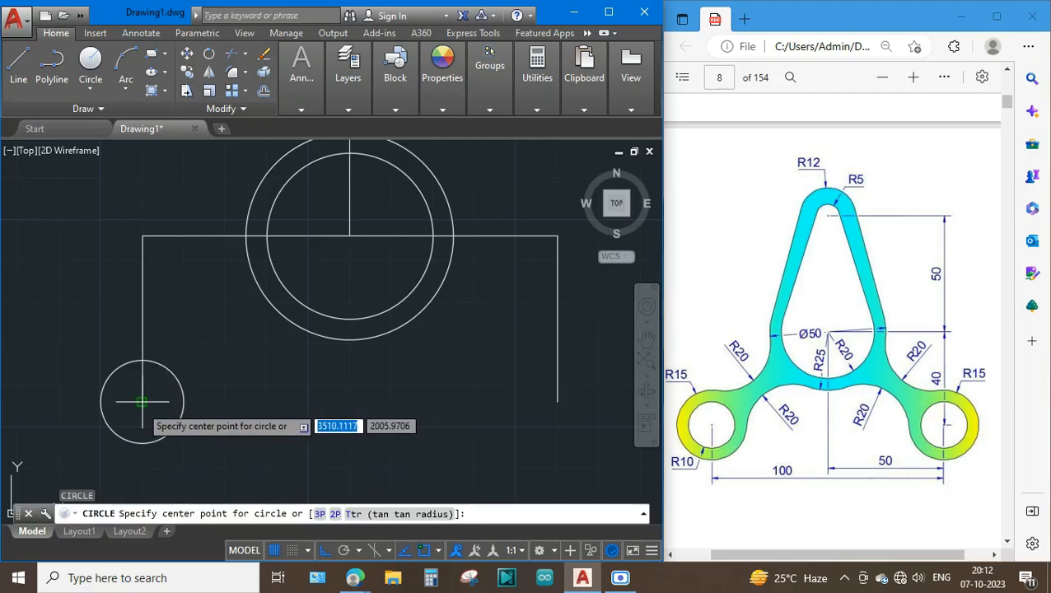
pyautogui.click(143, 402)
pyautogui.write('15')
pyautogui.press('Return')
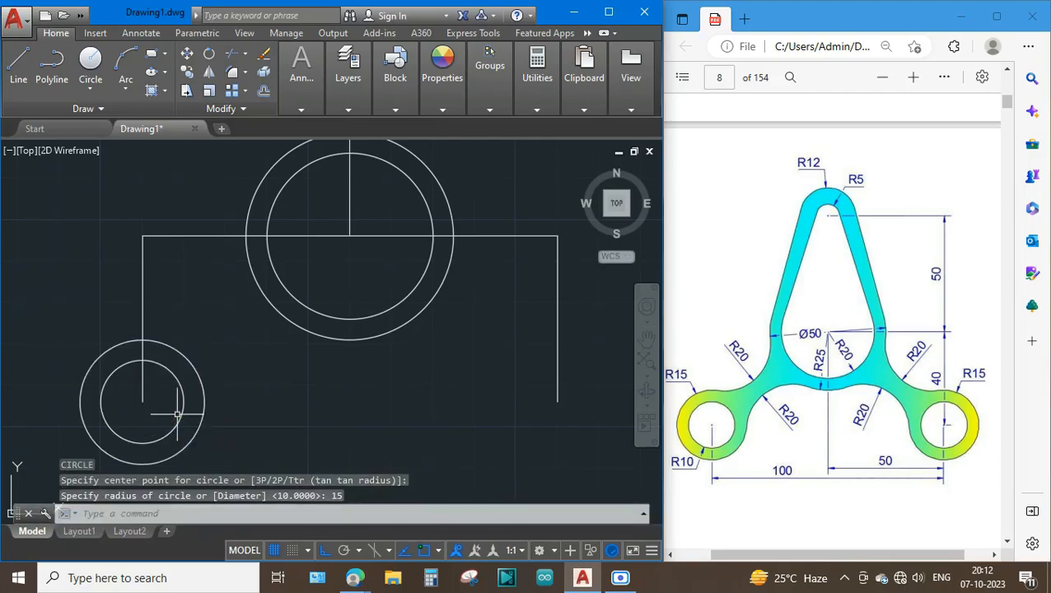
# Copy the radius 10 and 15 circles from their center to the lower end of the right vertical line.
pyautogui.moveTo(236, 416)
pyautogui.mouseDown()
pyautogui.moveTo(206, 437)
pyautogui.moveTo(177, 395)
pyautogui.moveTo(169, 408)
pyautogui.mouseUp()
pyautogui.write('c')
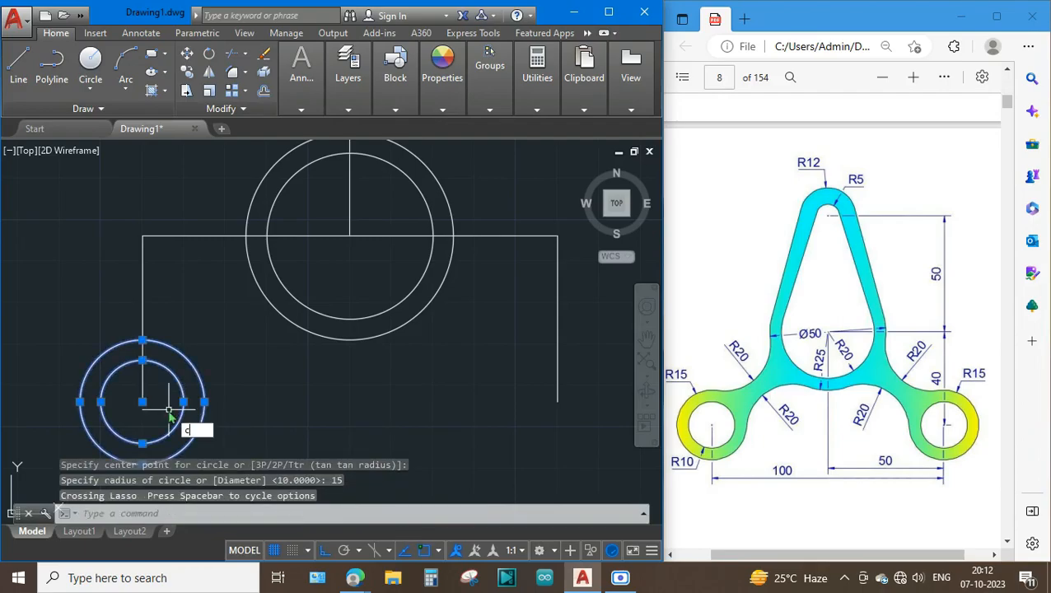
pyautogui.write('o')
pyautogui.press('Return')
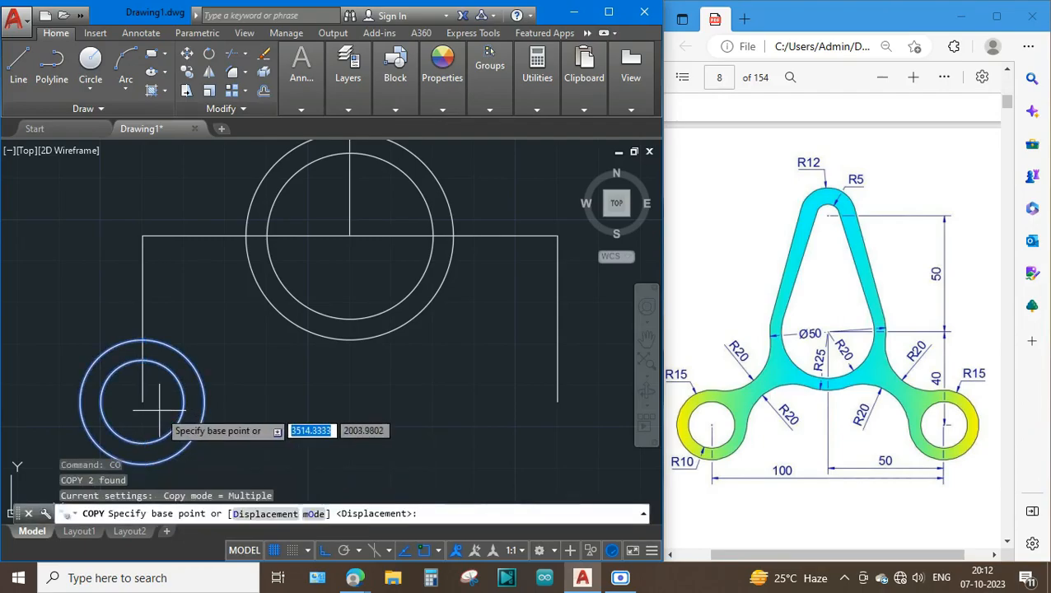
pyautogui.click(142, 402)
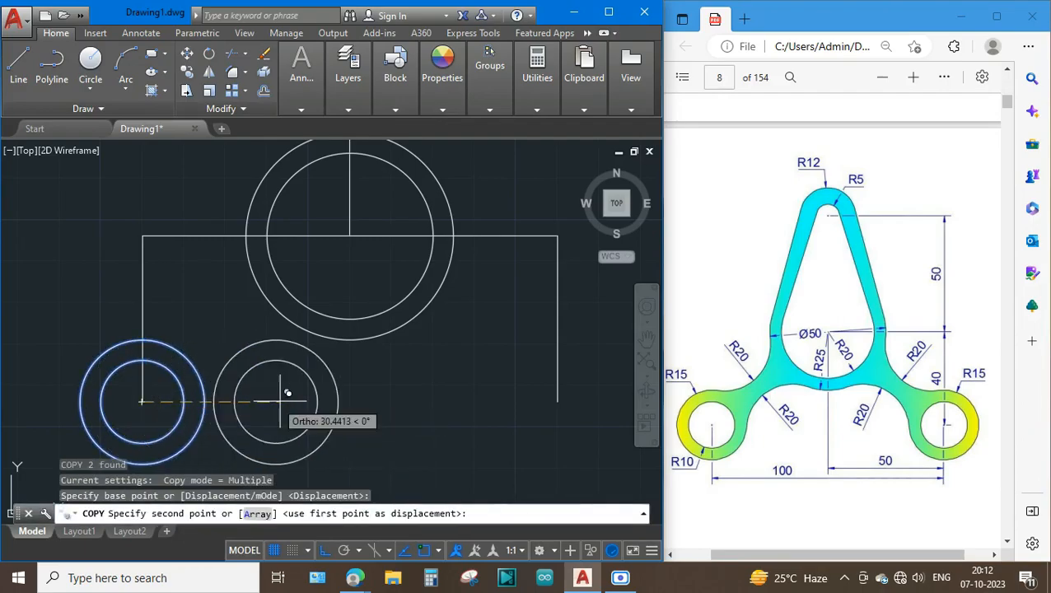
pyautogui.click(563, 402)
pyautogui.press('Escape')
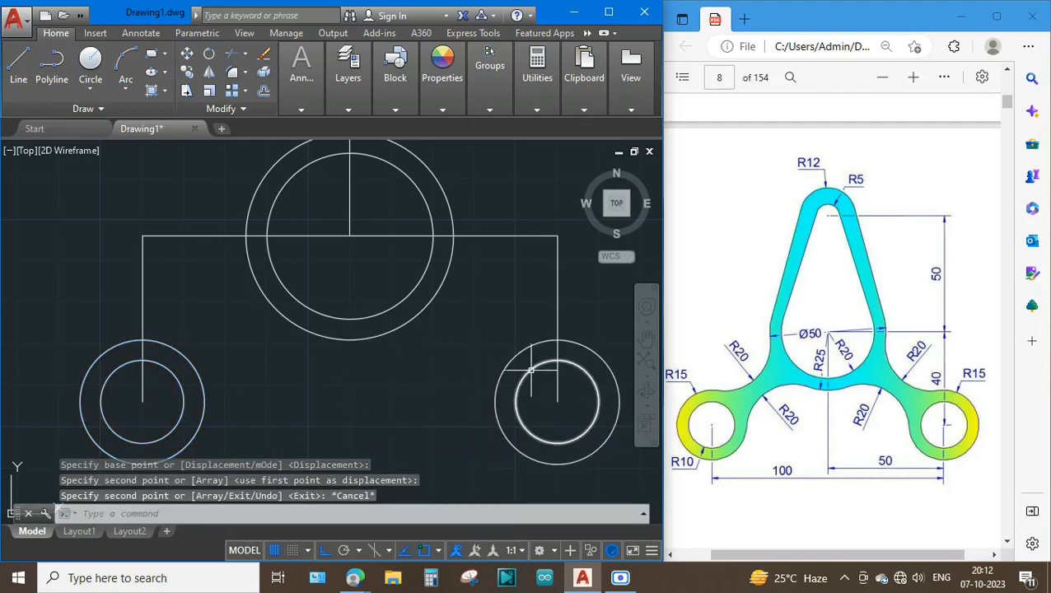
# Erase the horizontal construction line and the three vertical construction lines, leaving only the circles.
pyautogui.moveTo(575, 278); pyautogui.dragTo(499, 206)
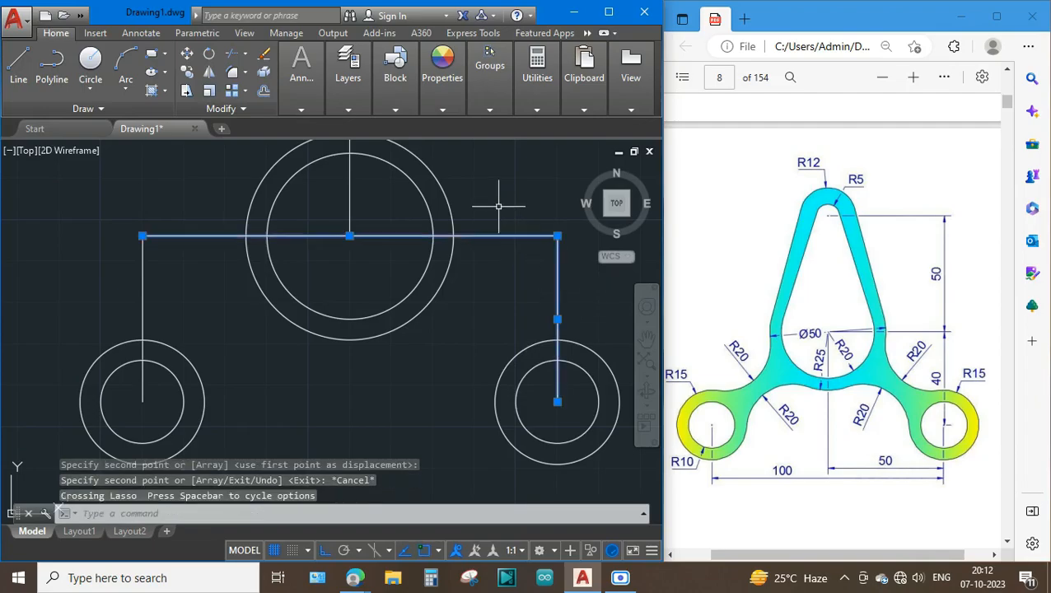
pyautogui.press('Delete')
pyautogui.click(351, 230)
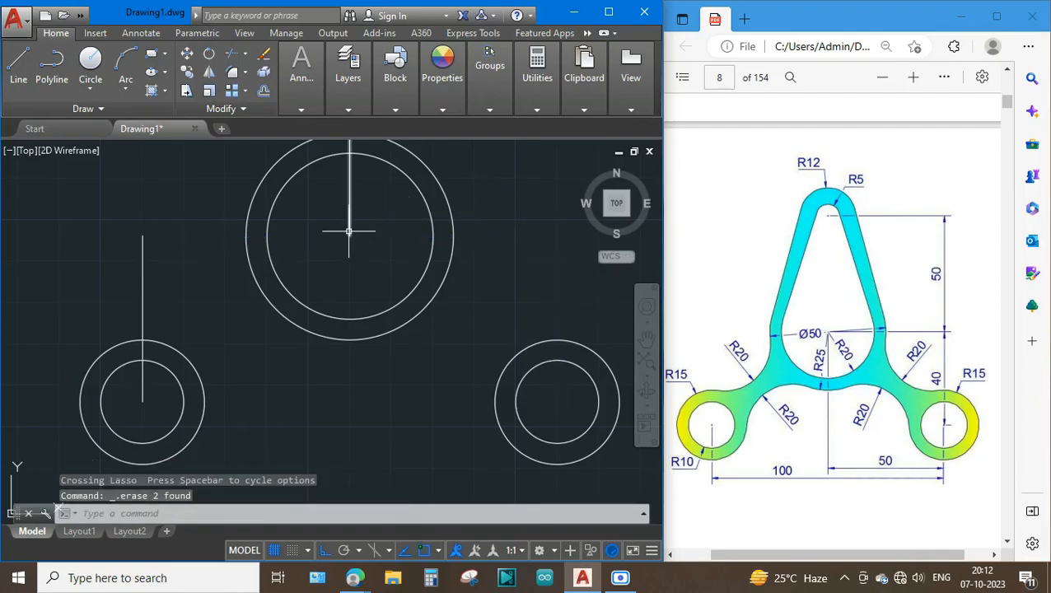
pyautogui.press('Delete')
pyautogui.click(141, 290)
pyautogui.press('Delete')
# Draw a line tangent to the right sides of the radius 12 top circle and the radius 25 central circle.
pyautogui.moveTo(368, 258); pyautogui.dragTo(355, 344, button='middle')
pyautogui.scroll(-2, 356, 344)
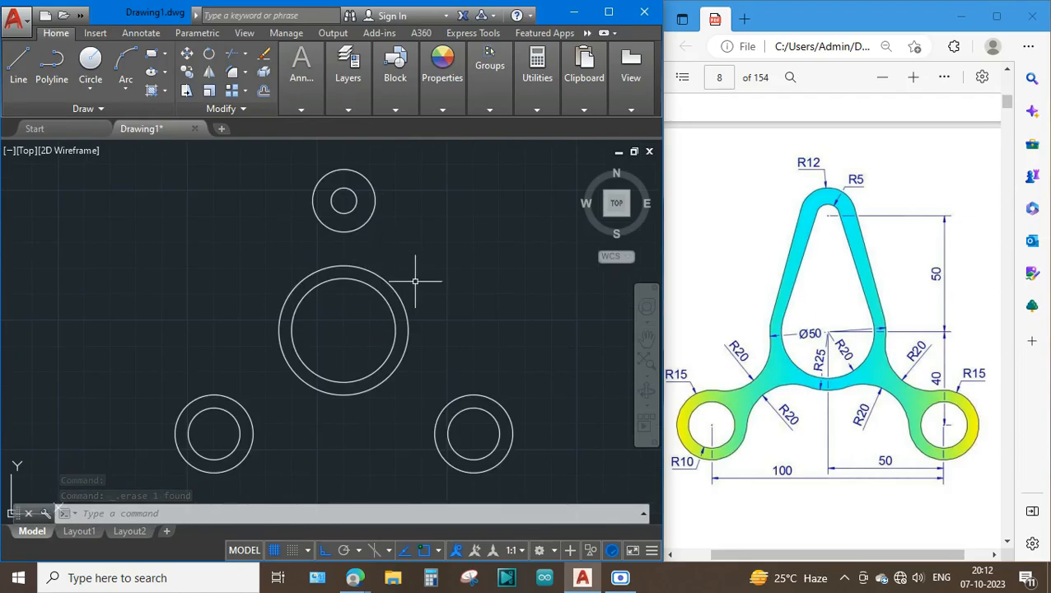
pyautogui.scroll(1, 429, 281)
pyautogui.scroll(-1, 429, 282)
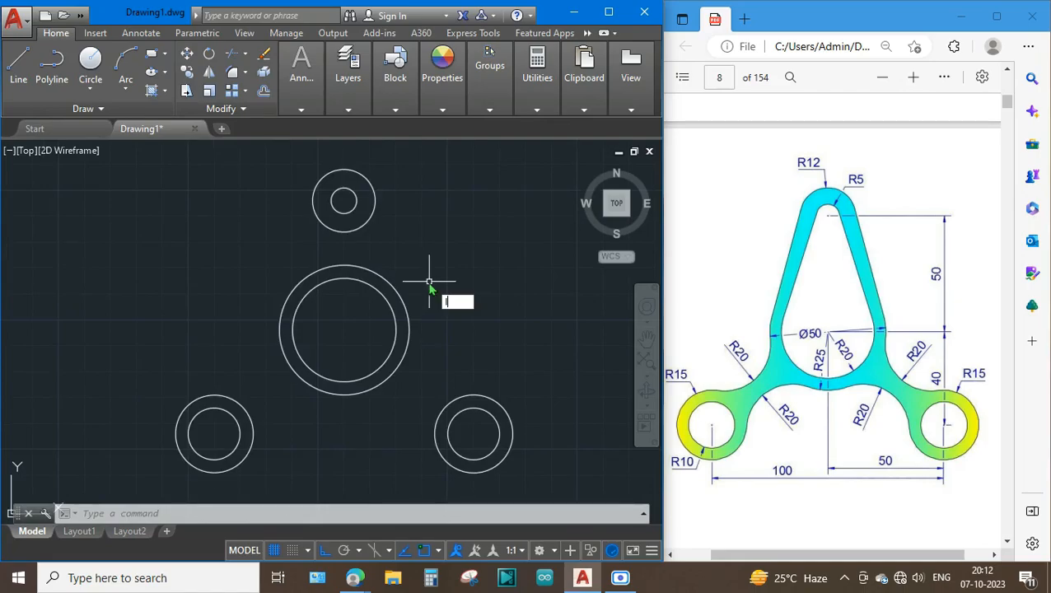
pyautogui.press('Return')
pyautogui.keyDown('shift'); pyautogui.rightClick(429, 281); pyautogui.keyUp('shift')
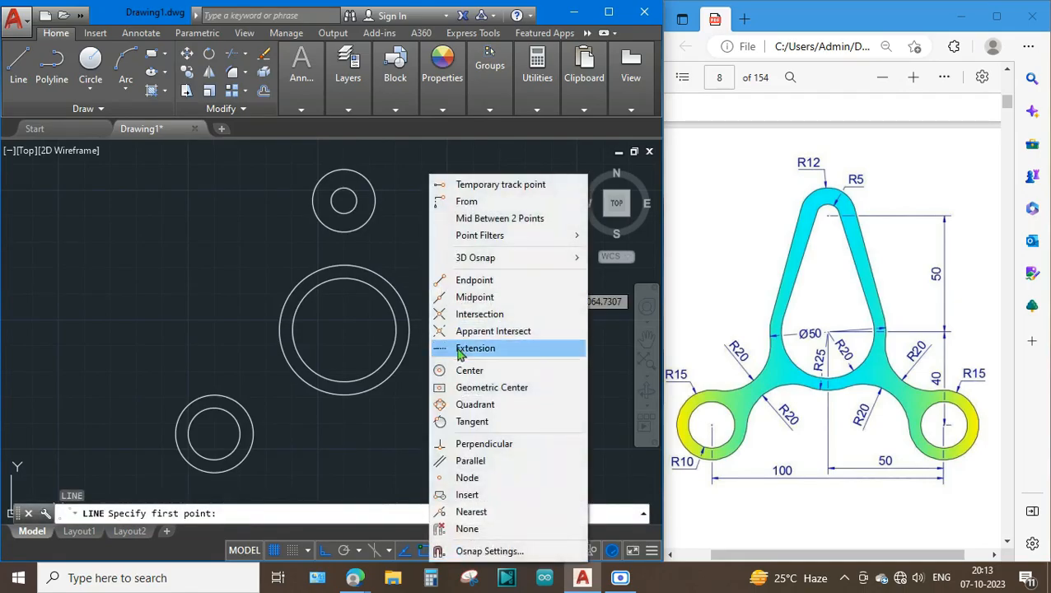
pyautogui.click(451, 421)
pyautogui.click(372, 200)
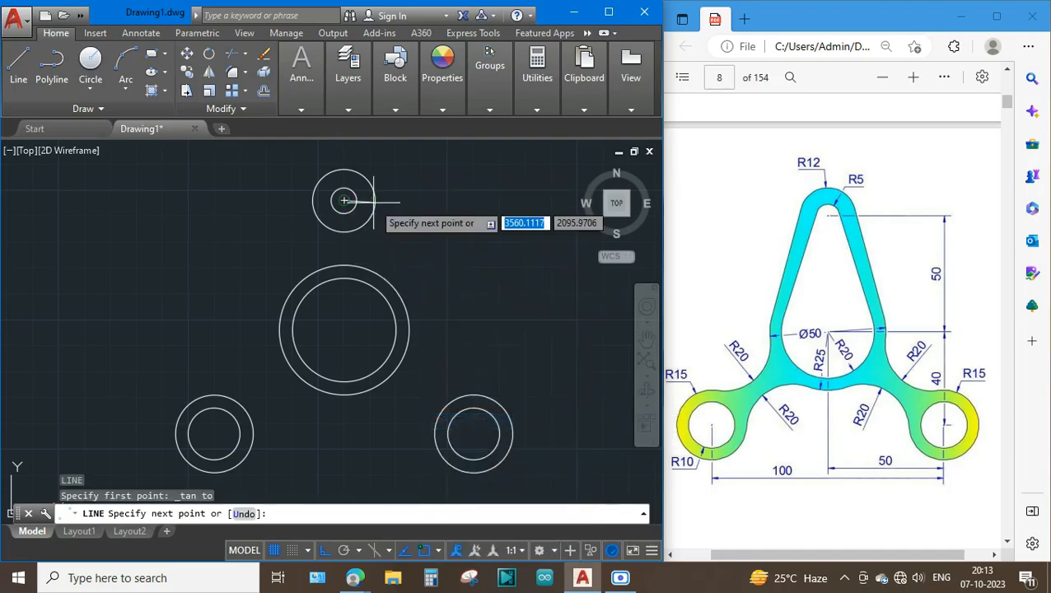
pyautogui.keyDown('shift'); pyautogui.rightClick(407, 259); pyautogui.keyUp('shift')
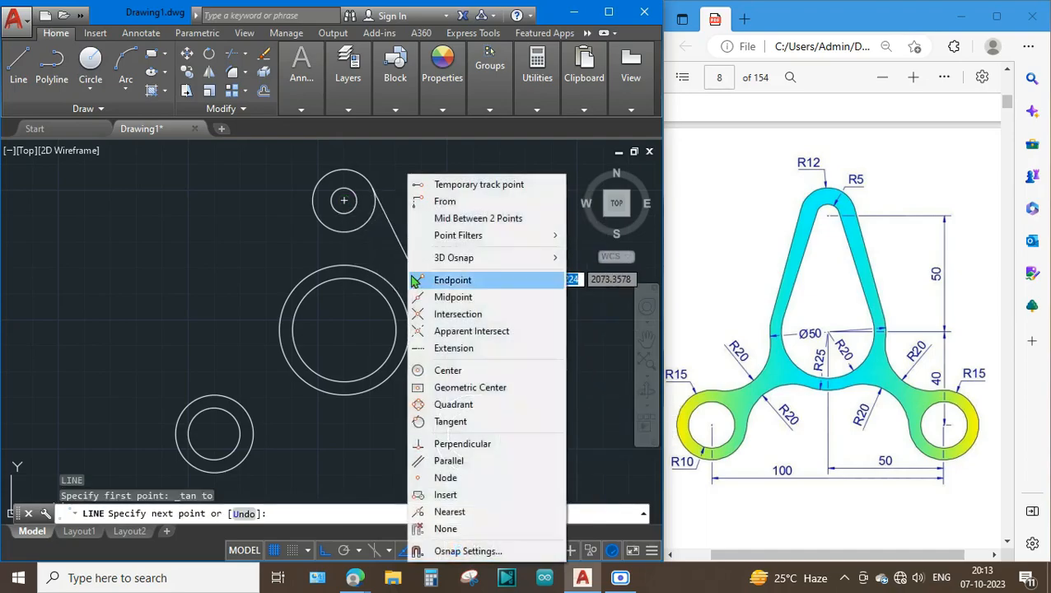
pyautogui.click(452, 421)
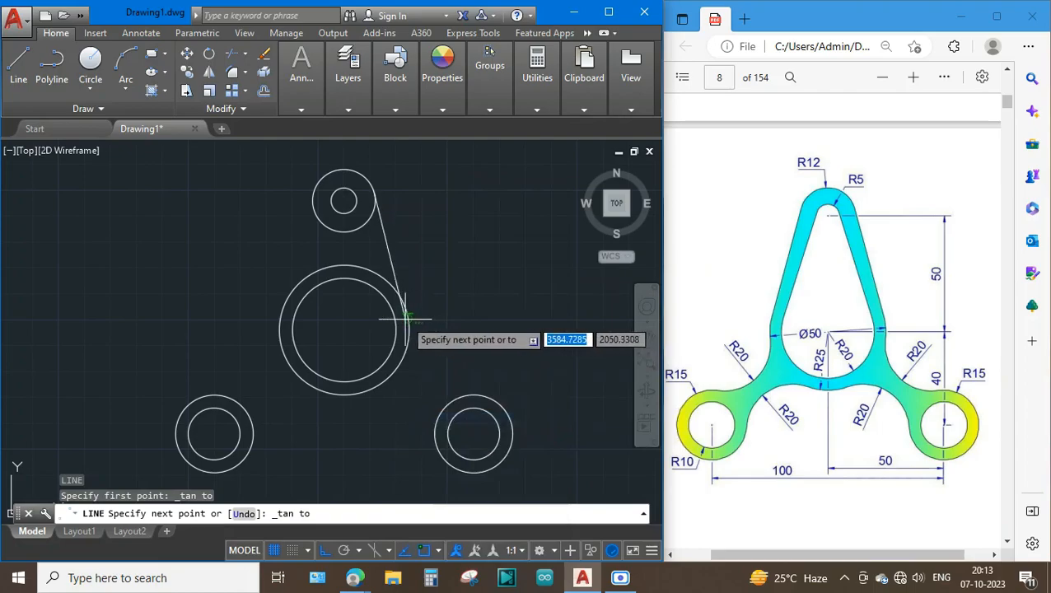
pyautogui.click(411, 321)
pyautogui.press('Escape')
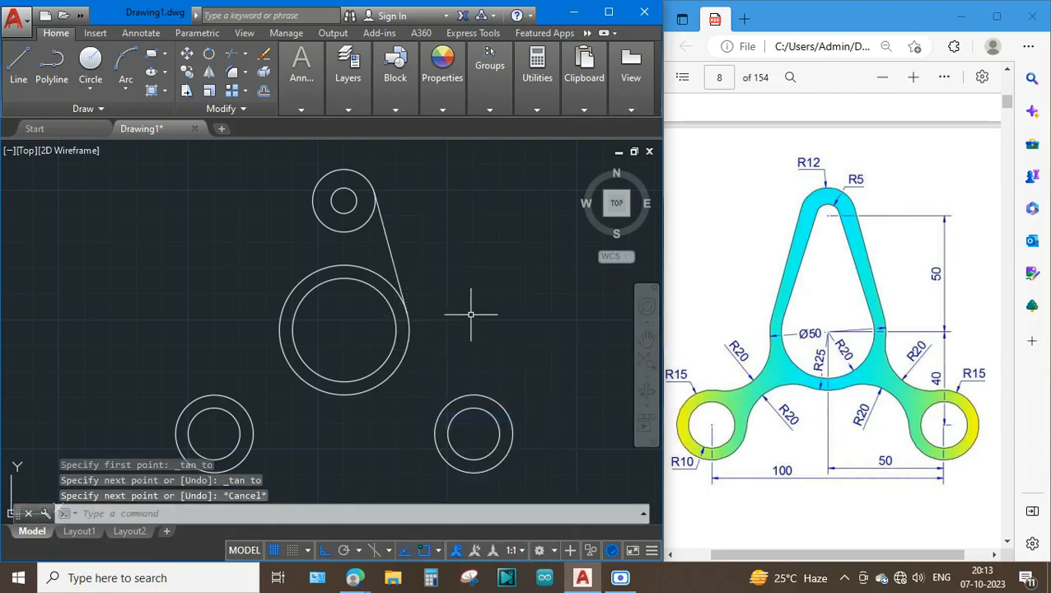
# Draw a line tangent to the left sides of the radius 25 central circle and the radius 12 top circle.
pyautogui.press('space')
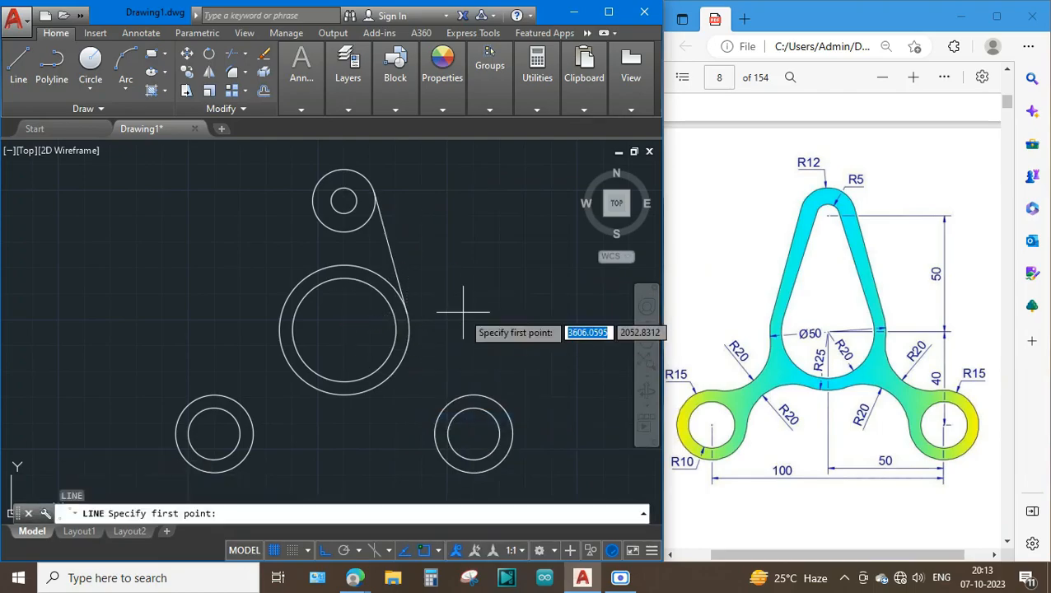
pyautogui.keyDown('shift'); pyautogui.rightClick(464, 311); pyautogui.keyUp('shift')
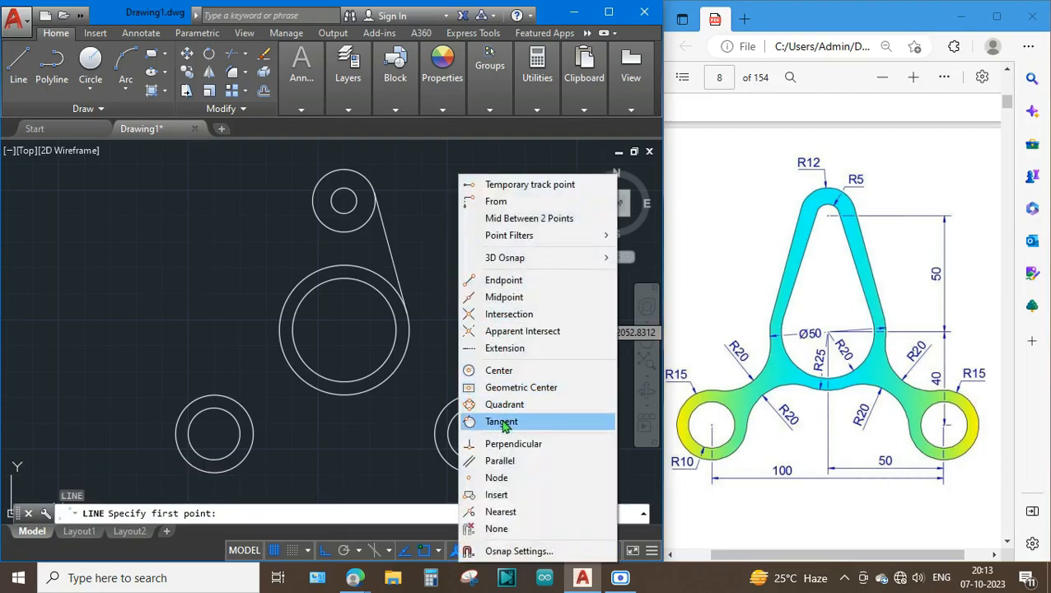
pyautogui.click(501, 420)
pyautogui.click(287, 280)
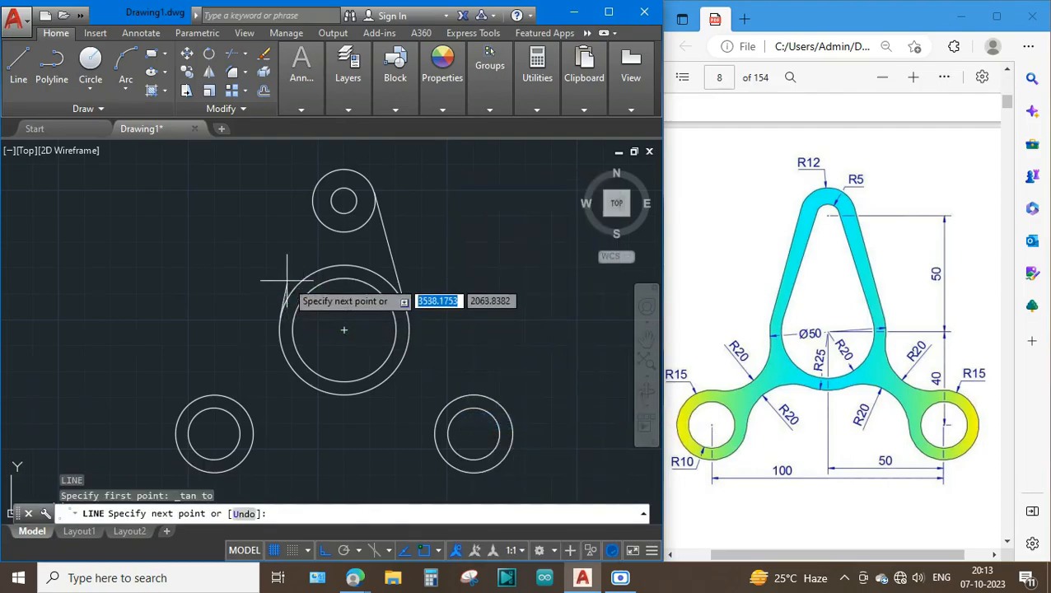
pyautogui.press('F8')
pyautogui.keyDown('shift'); pyautogui.rightClick(291, 236); pyautogui.keyUp('shift')
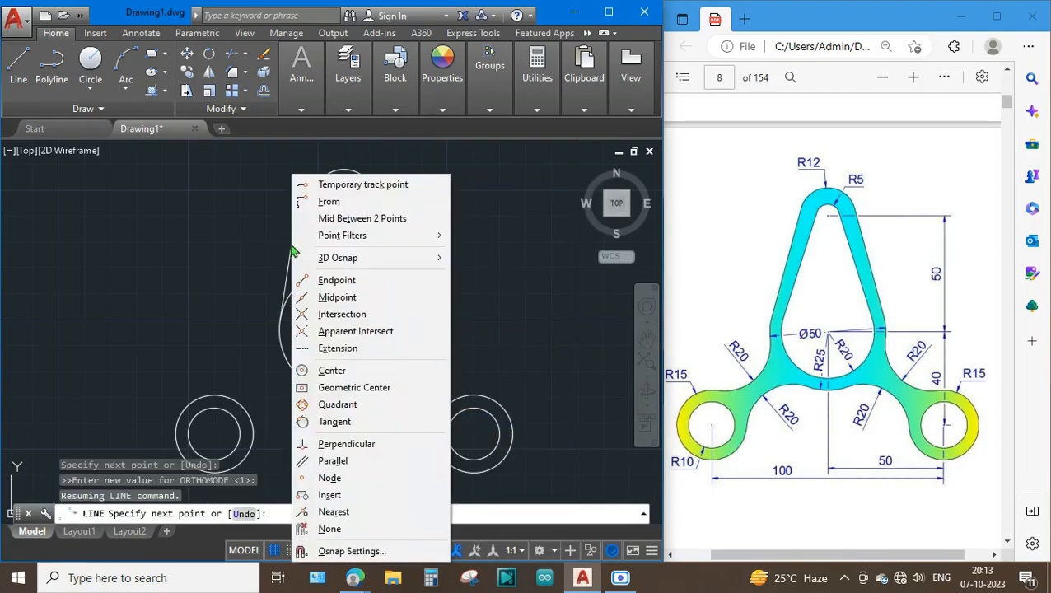
pyautogui.click(356, 423)
pyautogui.click(316, 204)
pyautogui.press('Escape')
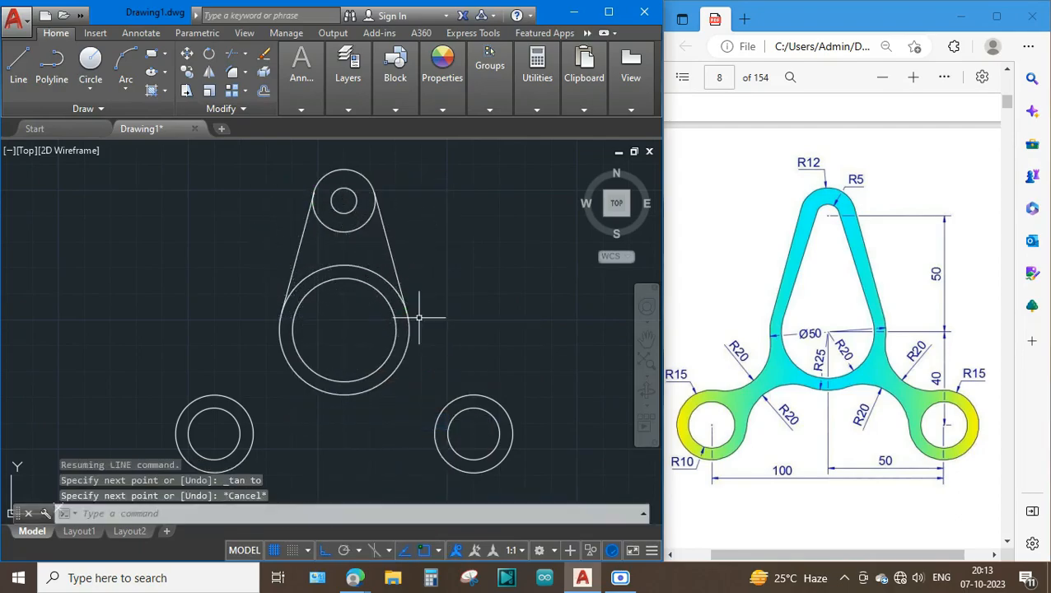
# Draw a line tangent to the right sides of the radius 5 top circle and the radius 20 central circle.
pyautogui.press('space')
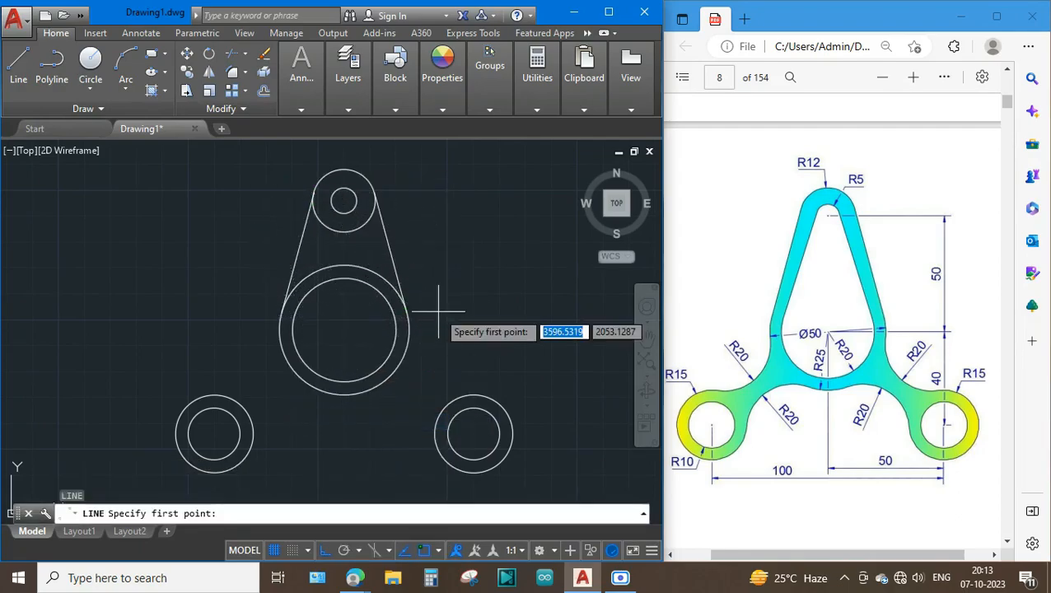
pyautogui.keyDown('shift'); pyautogui.rightClick(436, 312); pyautogui.keyUp('shift')
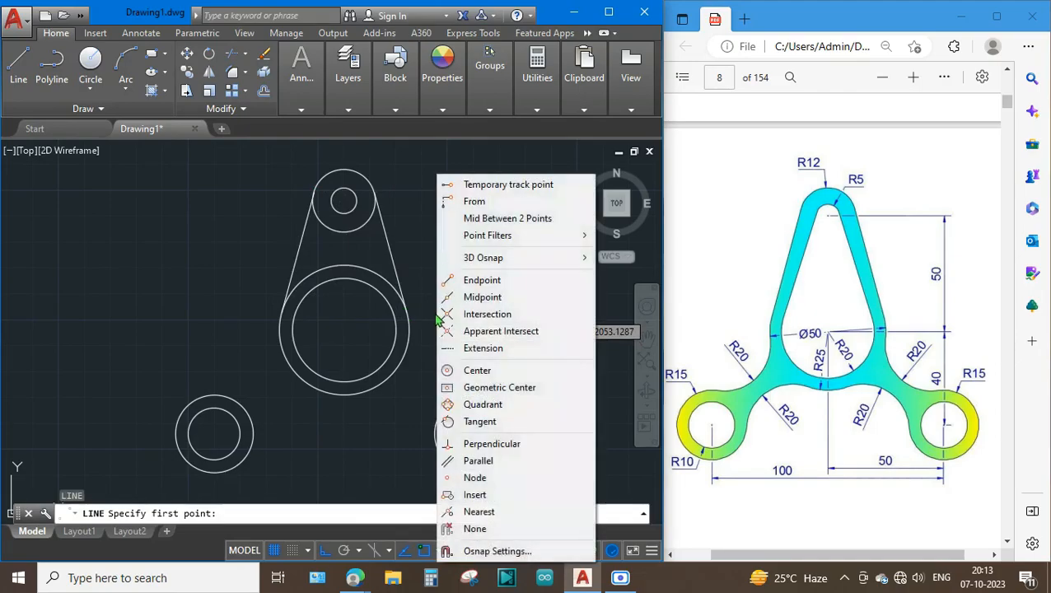
pyautogui.click(479, 421)
pyautogui.click(353, 209)
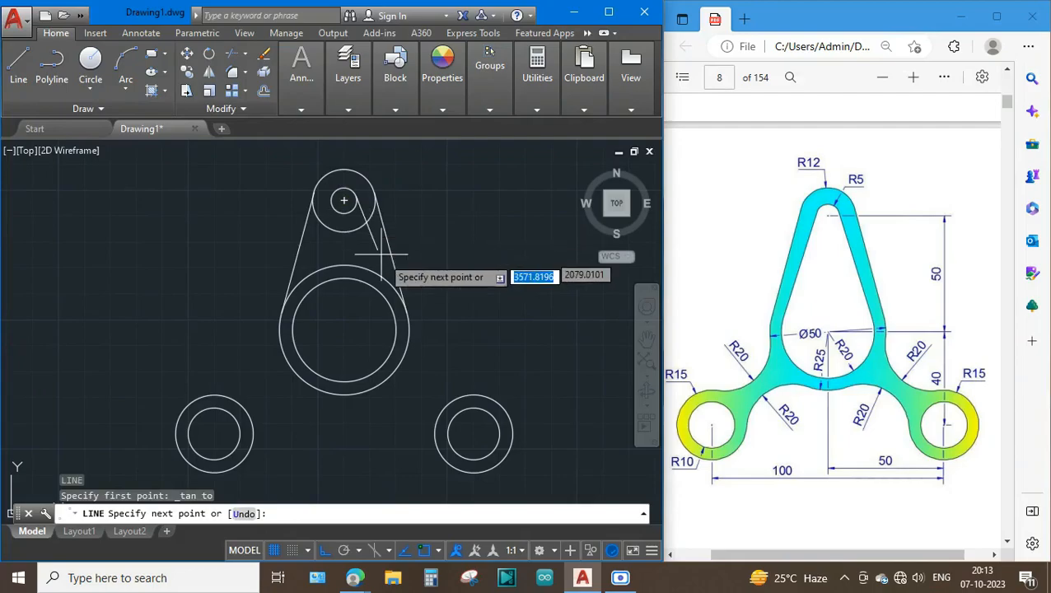
pyautogui.keyDown('shift'); pyautogui.rightClick(385, 285); pyautogui.keyUp('shift')
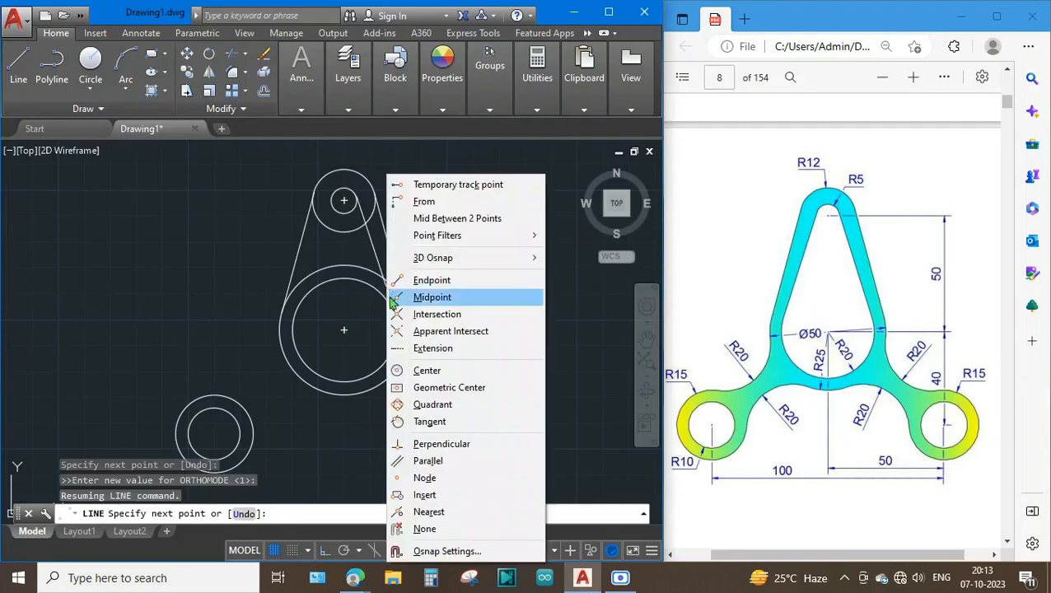
pyautogui.click(429, 422)
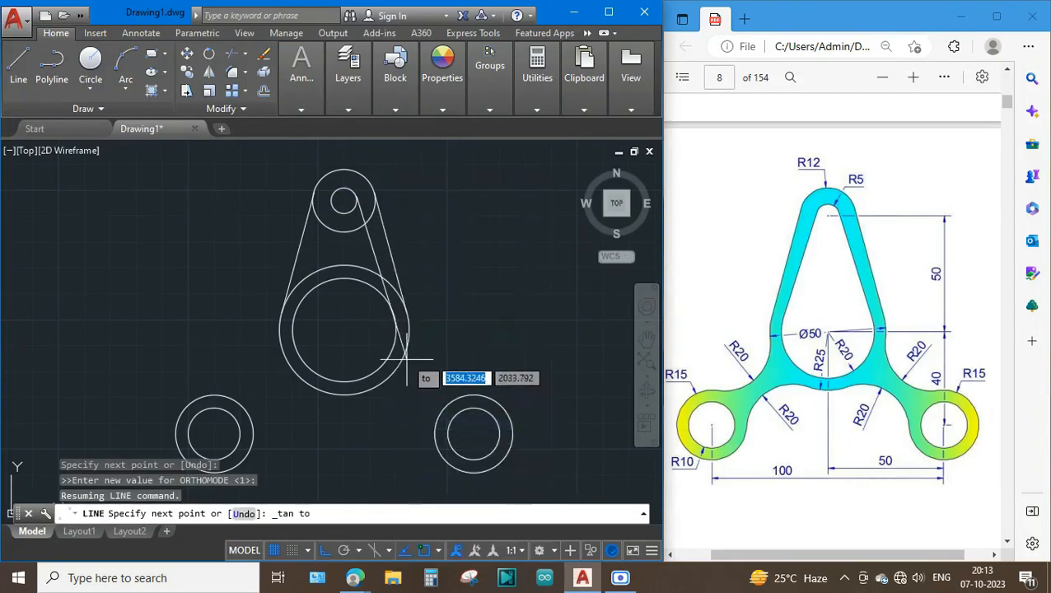
pyautogui.press('Escape')
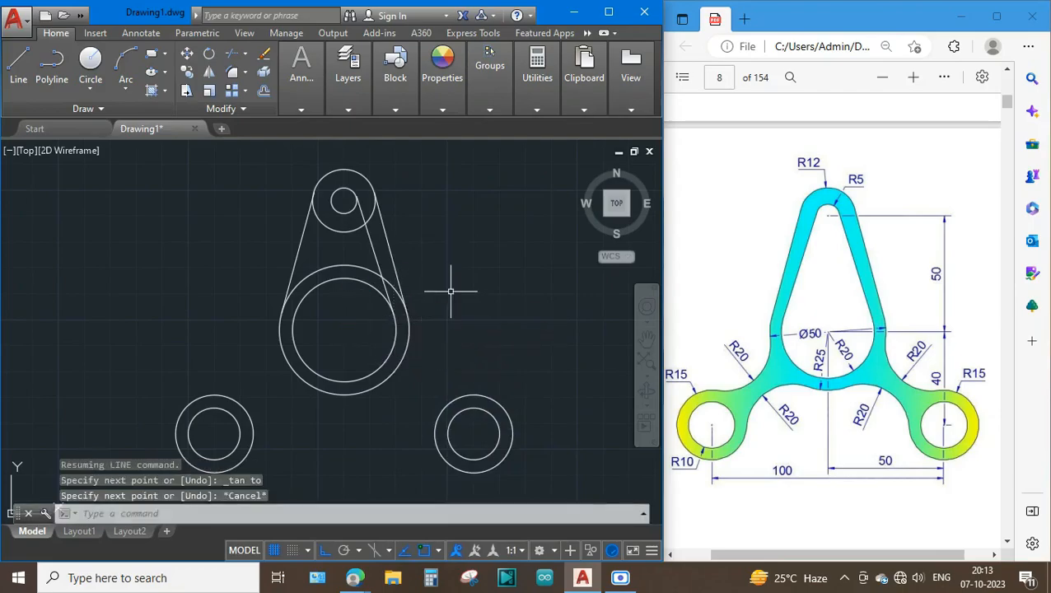
# Draw a line tangent to the left sides of the radius 20 central circle and the radius 5 top circle.
pyautogui.press('Return')
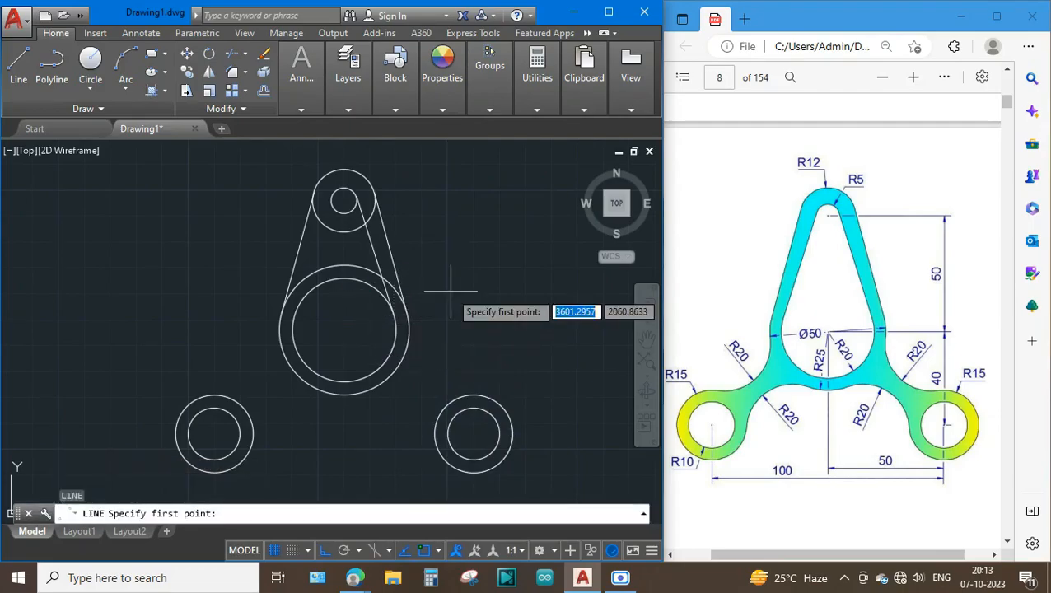
pyautogui.keyDown('shift'); pyautogui.rightClick(450, 290); pyautogui.keyUp('shift')
pyautogui.click(484, 421)
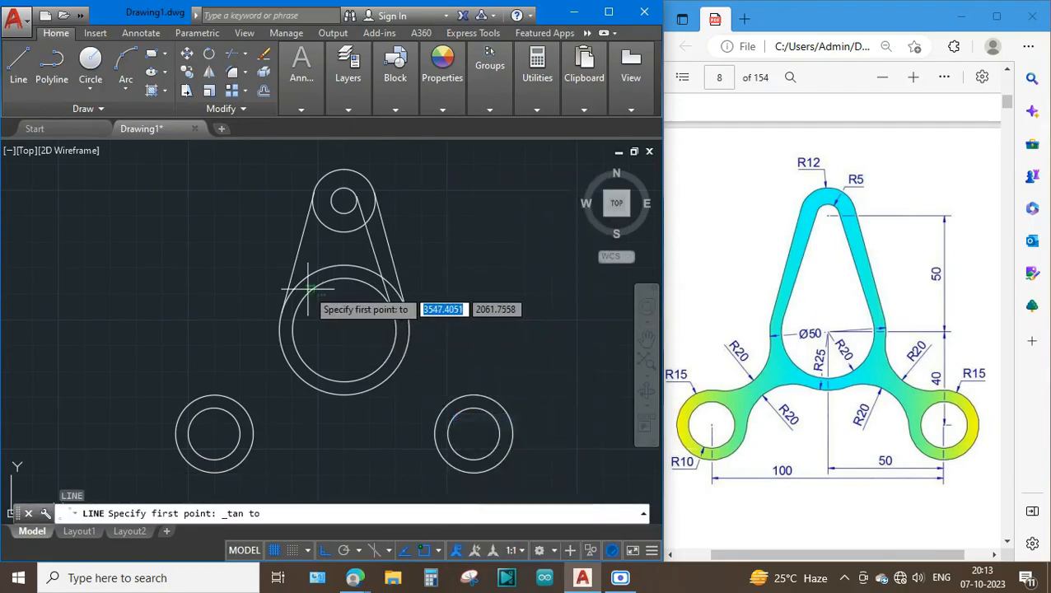
pyautogui.click(282, 354)
pyautogui.keyDown('shift'); pyautogui.rightClick(327, 262); pyautogui.keyUp('shift')
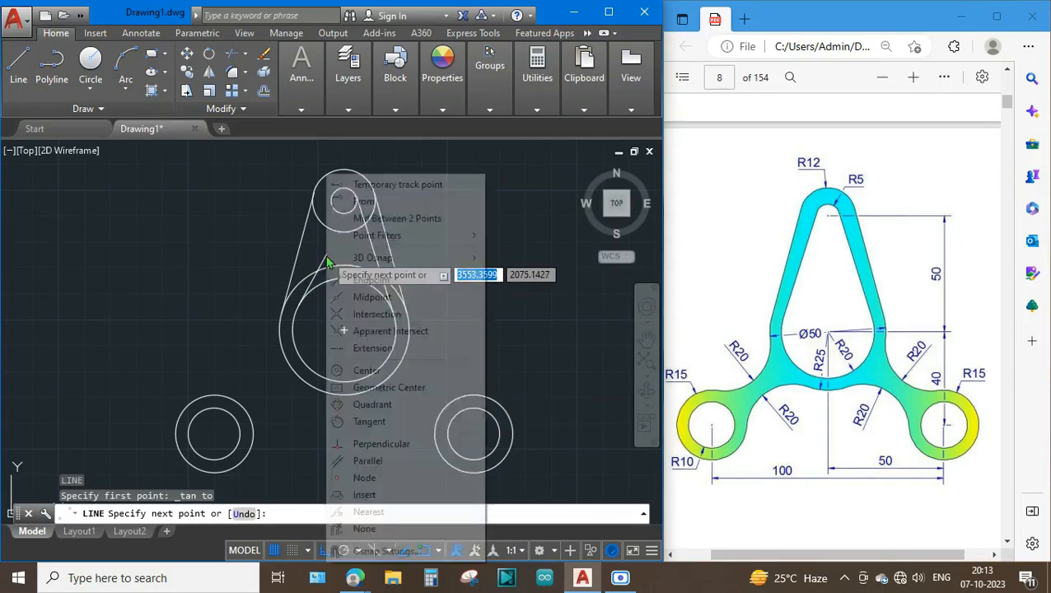
pyautogui.click(363, 420)
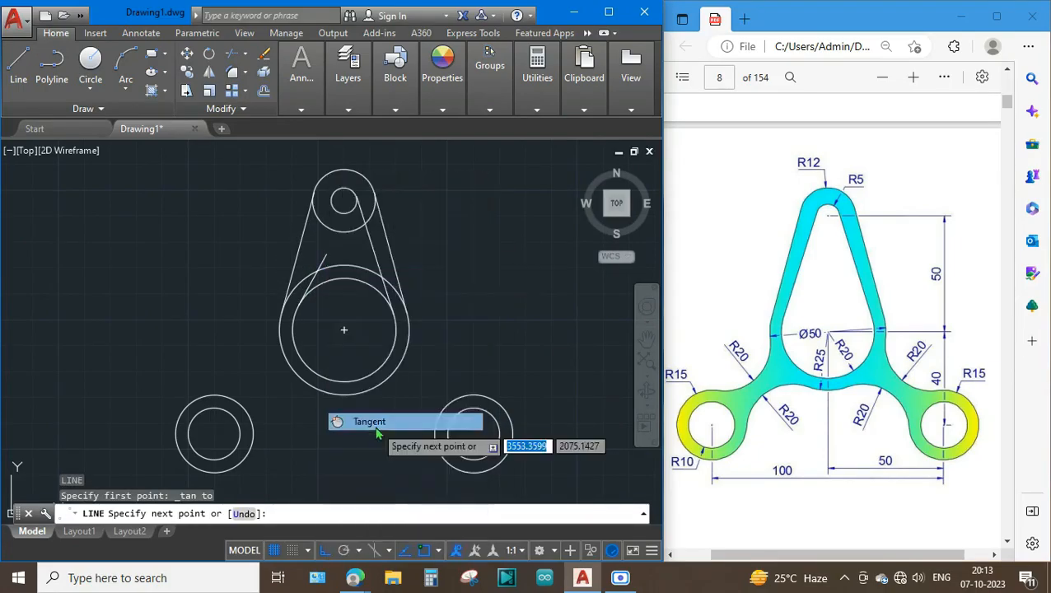
pyautogui.click(317, 199)
pyautogui.press('Escape')
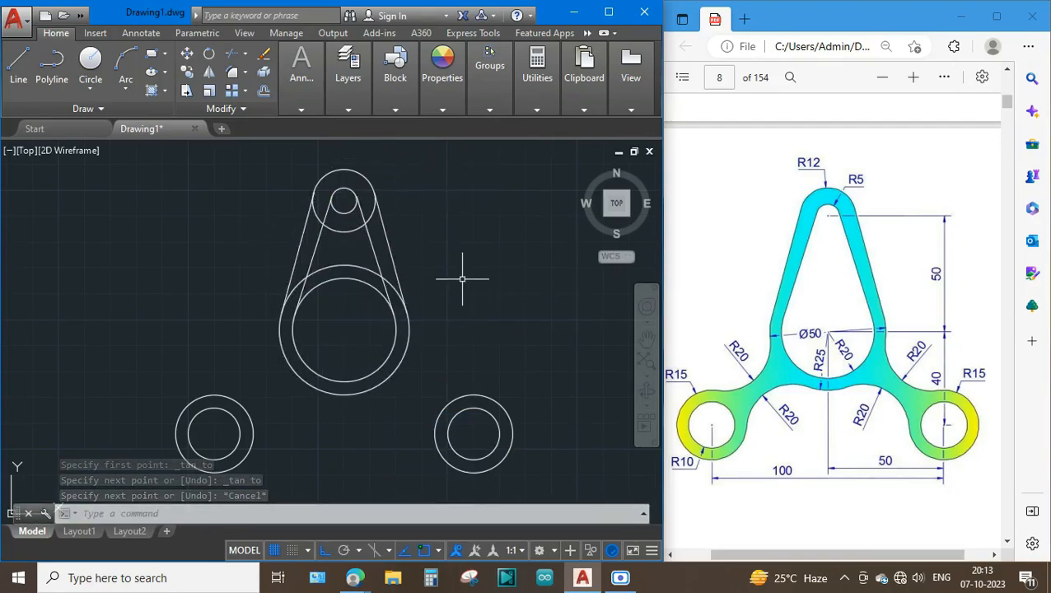
# Trim the lower arcs of the two top circles and the upper arcs of the two central circles between the tangent lines.
pyautogui.write('tr')
pyautogui.press('Return')
pyautogui.press('Return')
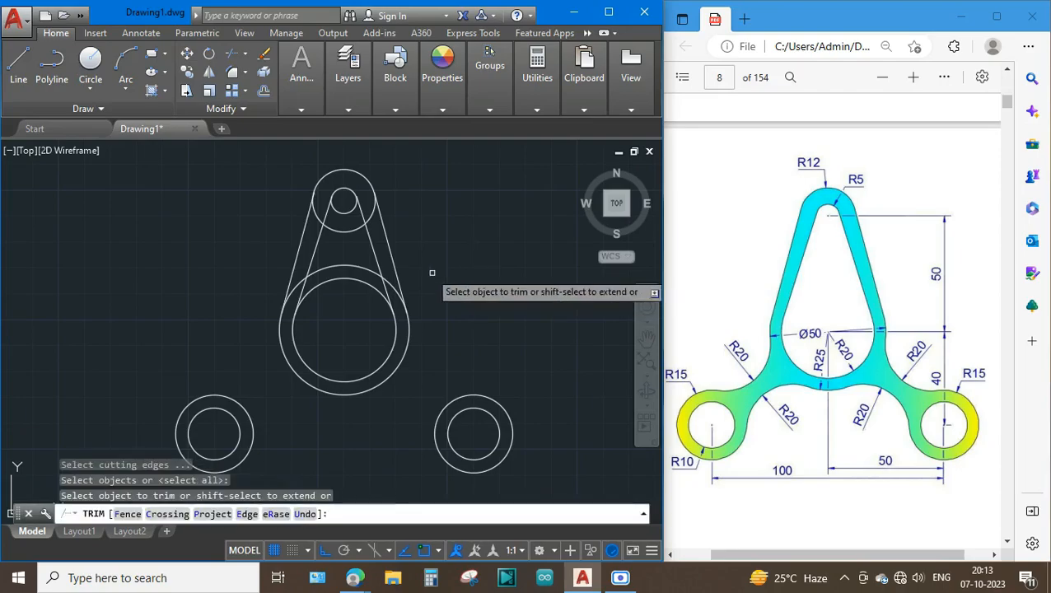
pyautogui.click(348, 210)
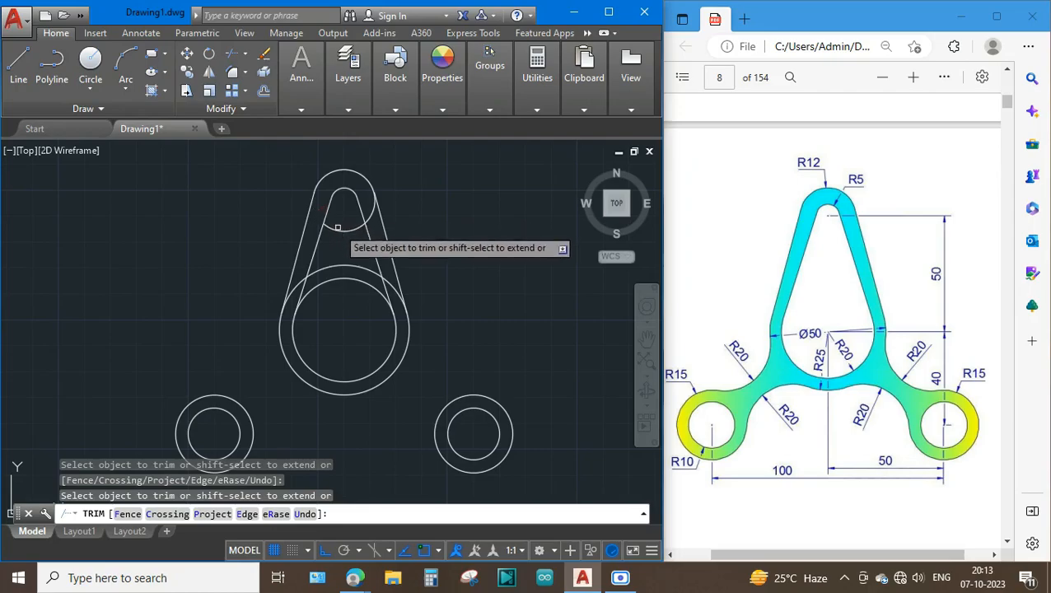
pyautogui.click(374, 213)
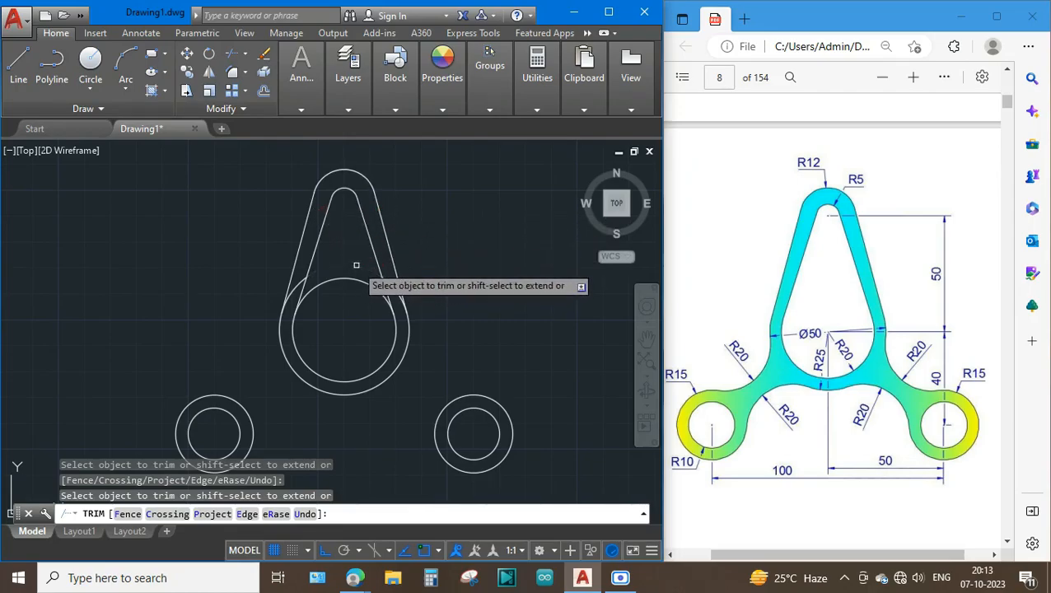
pyautogui.click(351, 278)
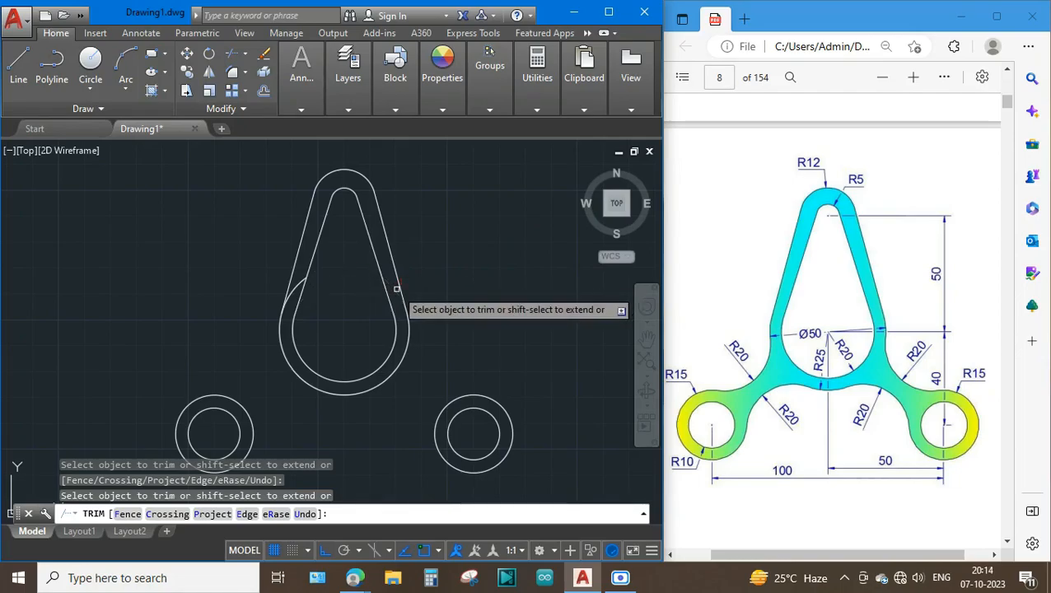
pyautogui.click(299, 281)
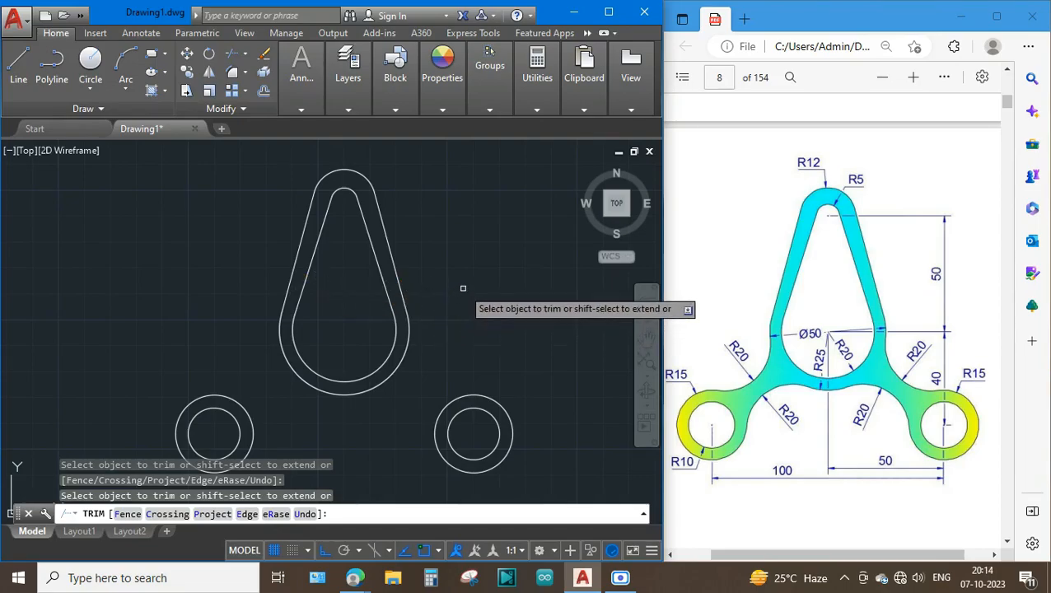
pyautogui.press('Escape')
# Draw a radius 20 circle tangent to the lower right of the left radius 15 circle and the lower left of the radius 25 arc.
pyautogui.moveTo(444, 288); pyautogui.dragTo(446, 255, button='middle')
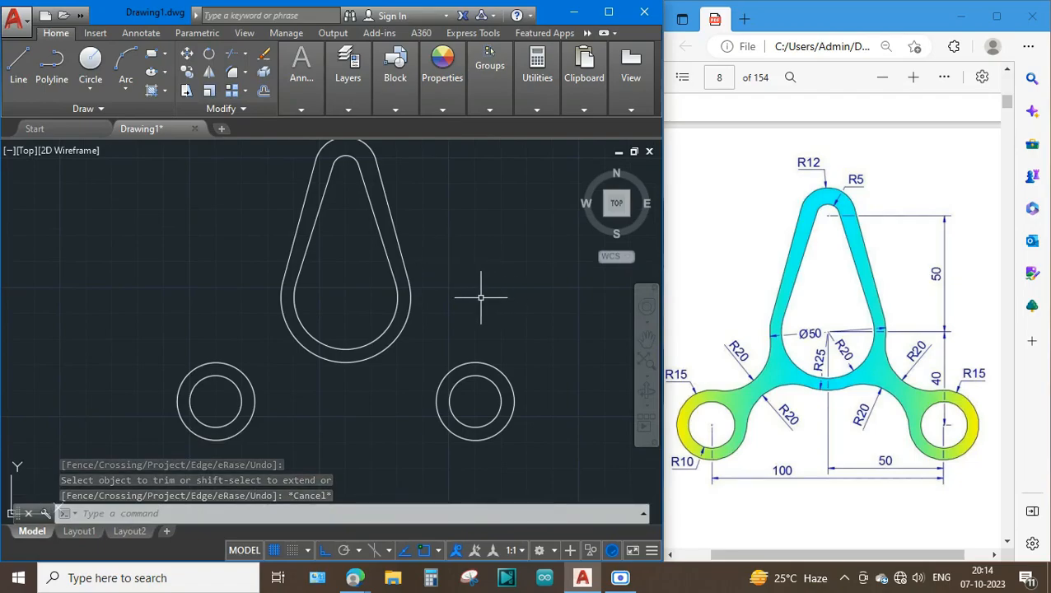
pyautogui.write('c')
pyautogui.press('Return')
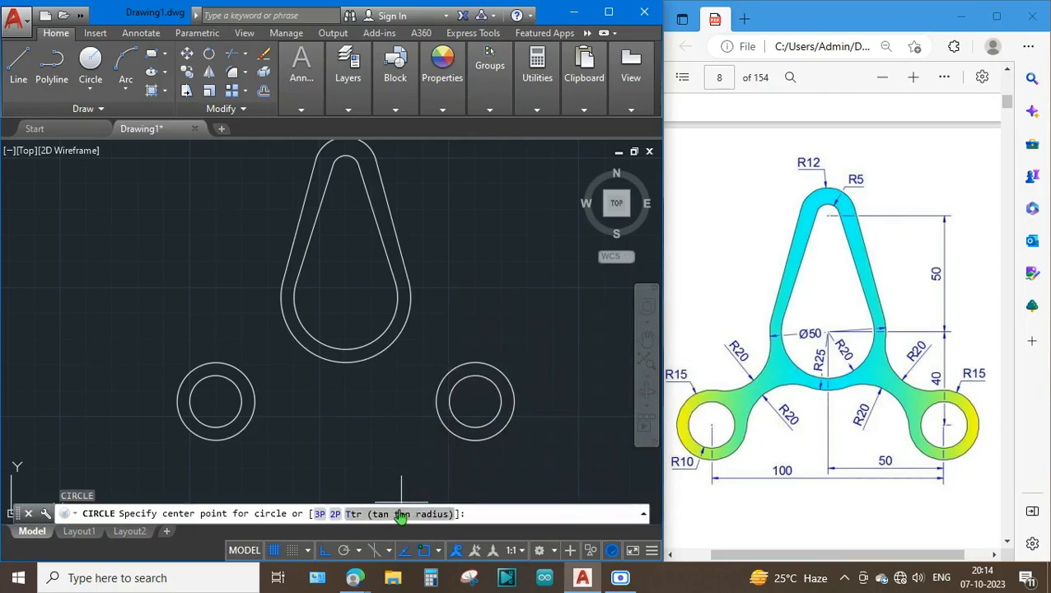
pyautogui.click(353, 513)
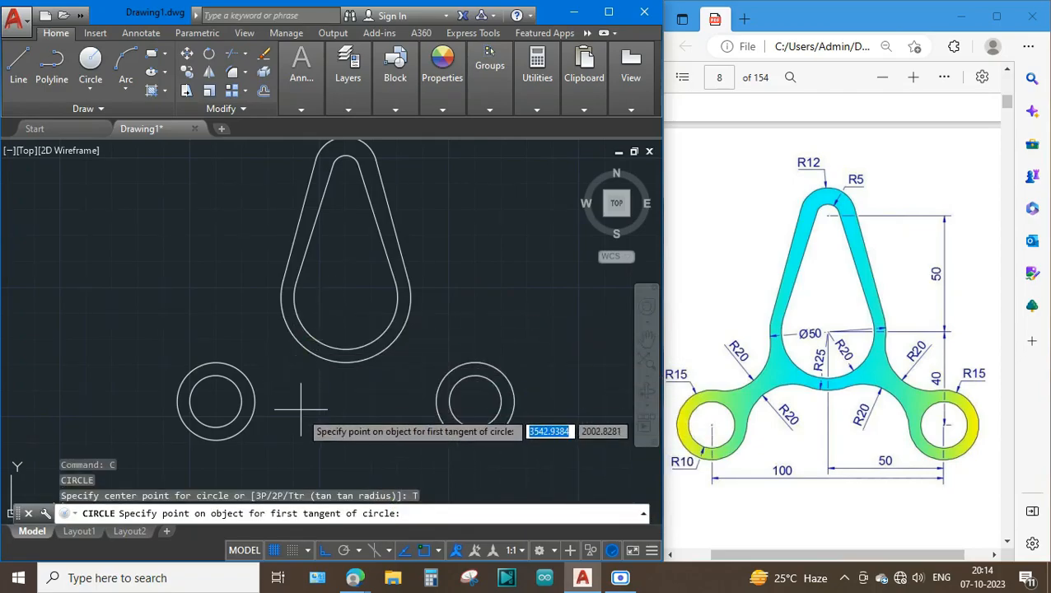
pyautogui.click(250, 420)
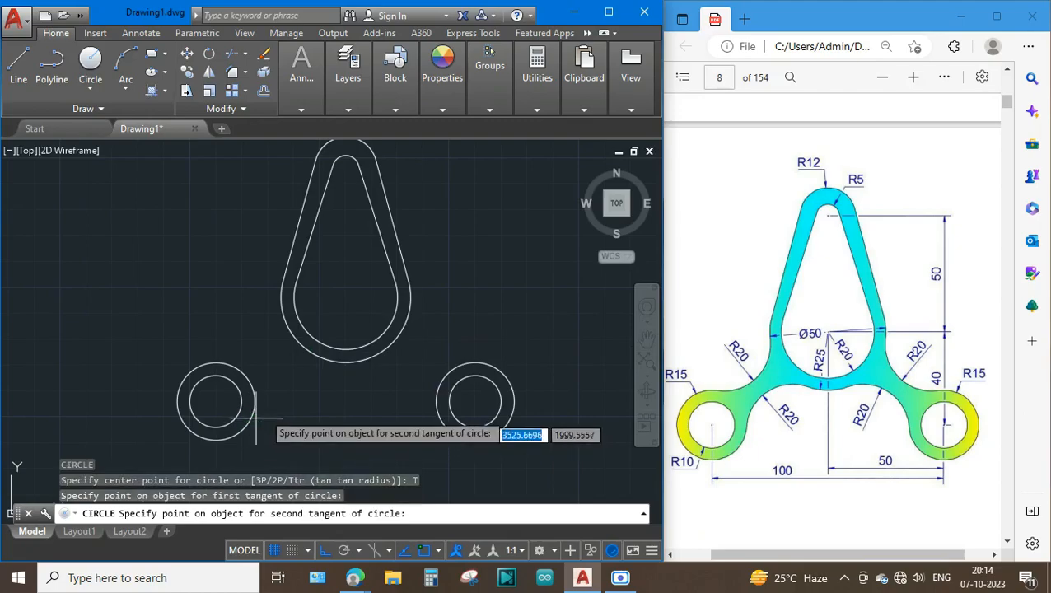
pyautogui.click(305, 356)
pyautogui.write('20')
pyautogui.press('Return')
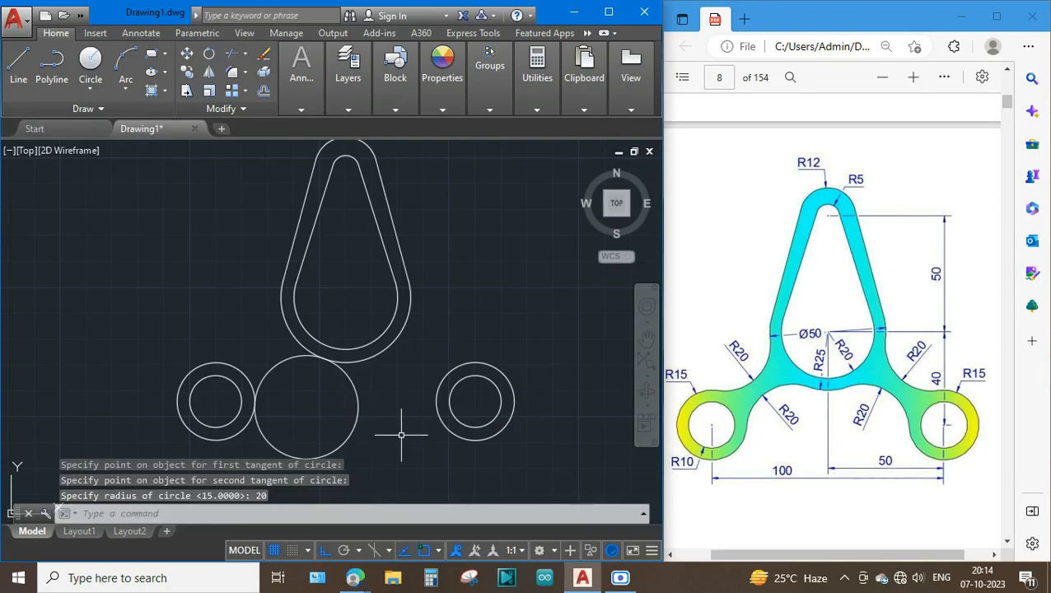
pyautogui.press('Return')
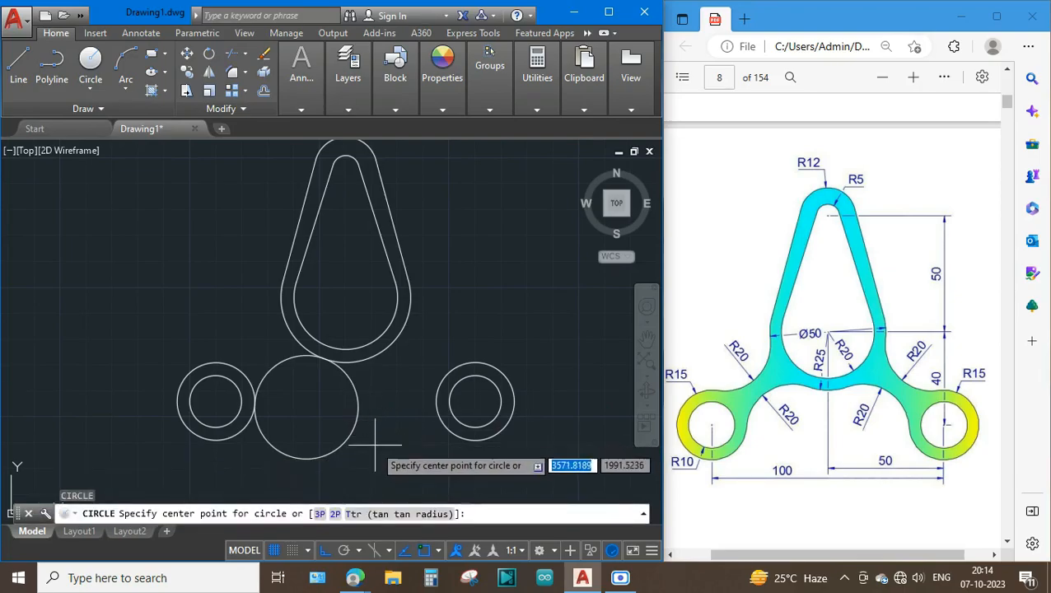
pyautogui.click(387, 513)
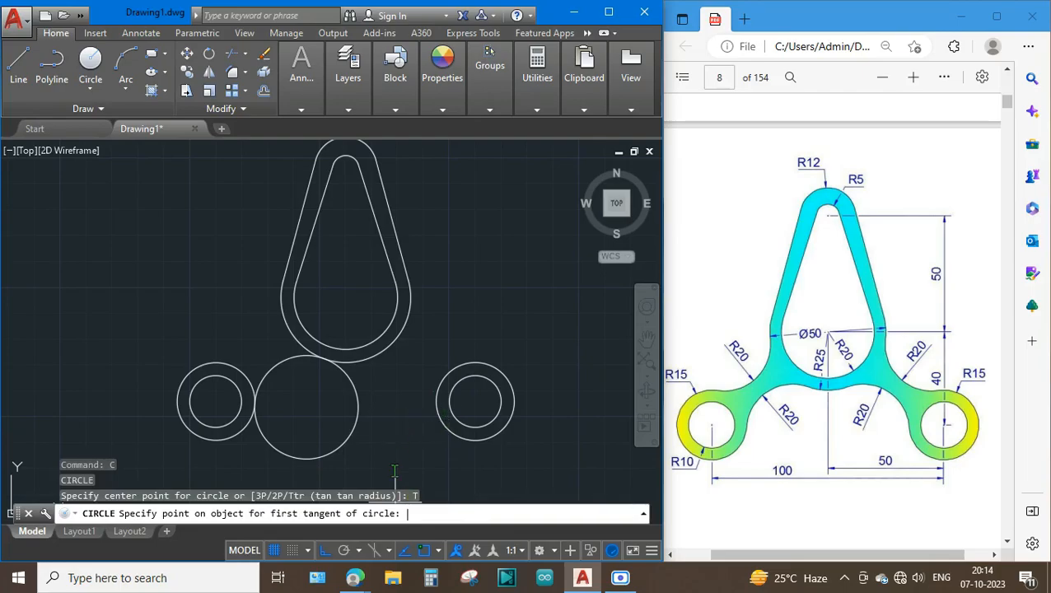
pyautogui.press('Escape')
# Draw a radius 20 circle tangent to the lower left of the right radius 15 circle and the lower right of the radius 25 arc.
pyautogui.press('Return')
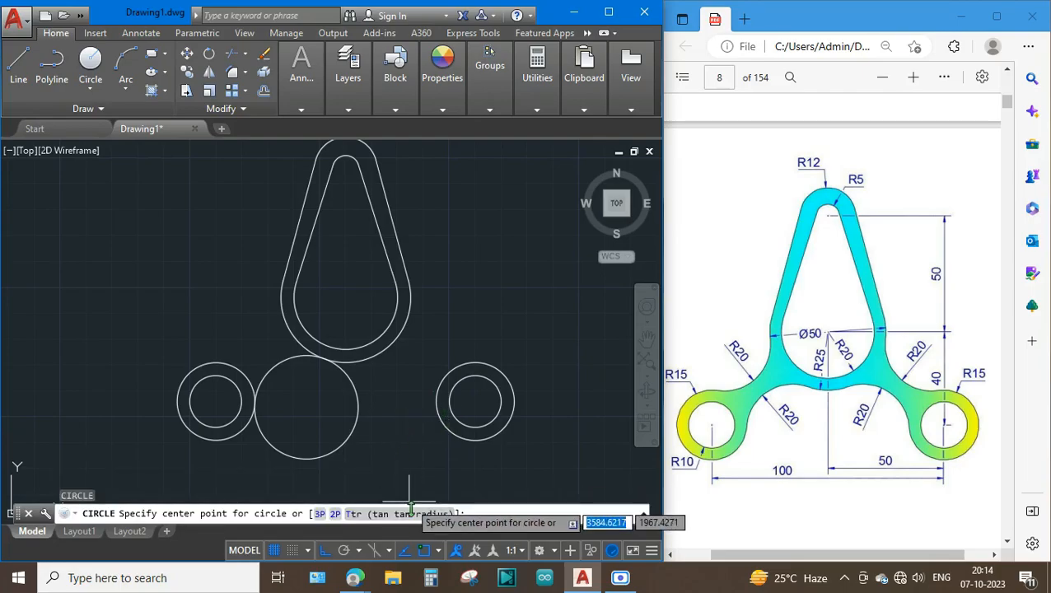
pyautogui.click(412, 513)
pyautogui.click(442, 428)
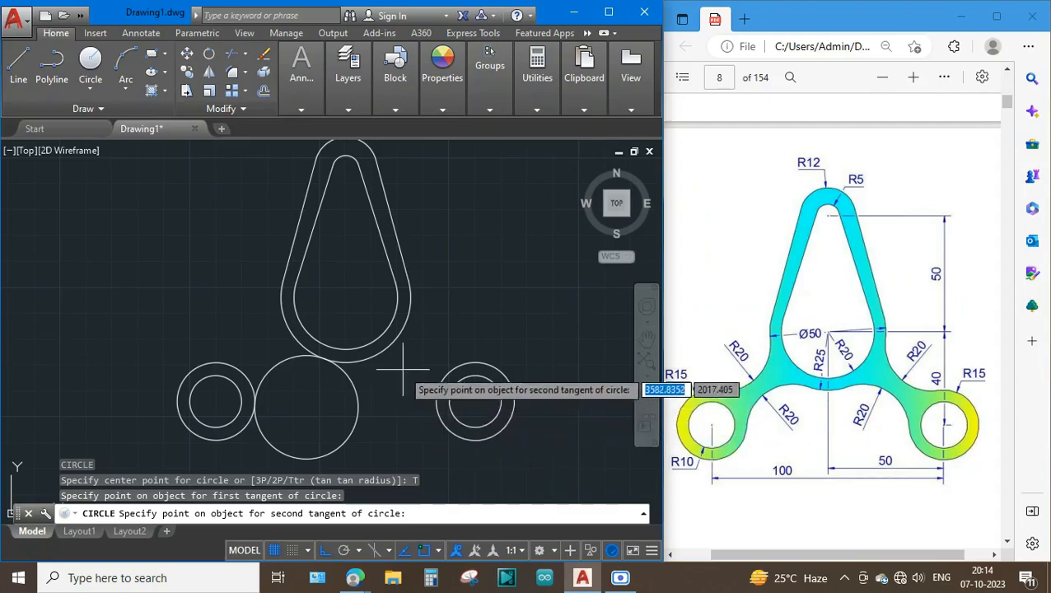
pyautogui.click(384, 350)
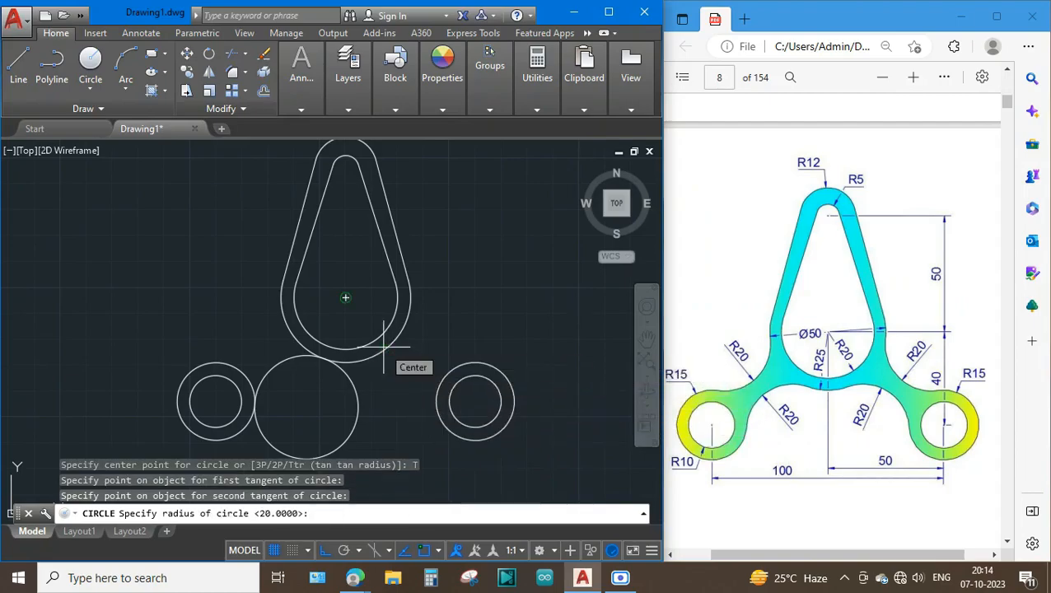
pyautogui.press('Return')
pyautogui.press('Escape')
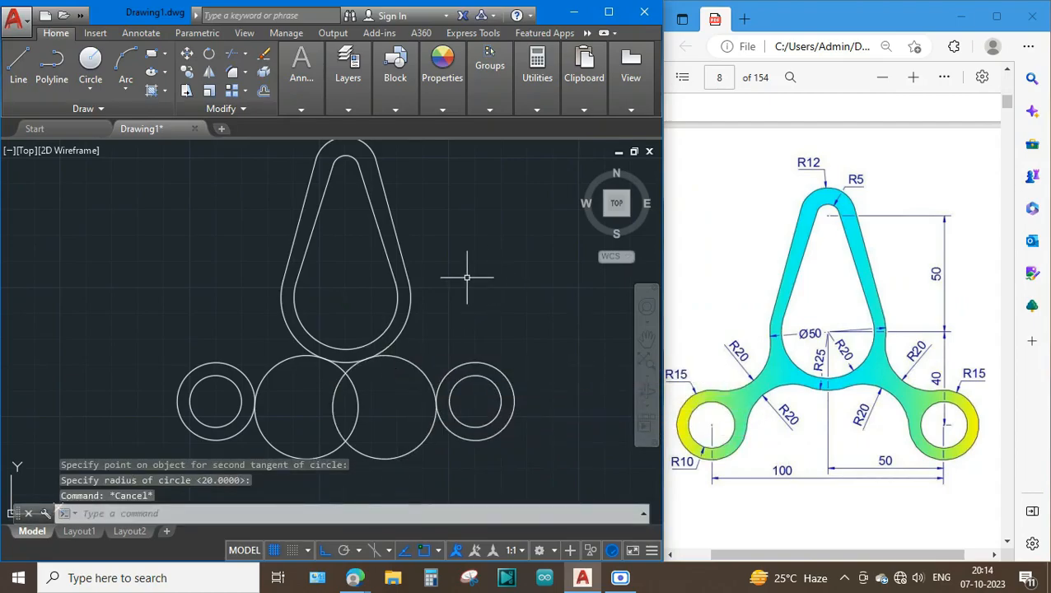
# Draw a radius 20 circle tangent to the top of the left radius 15 circle and the left side of the radius 25 arc.
pyautogui.press('Return')
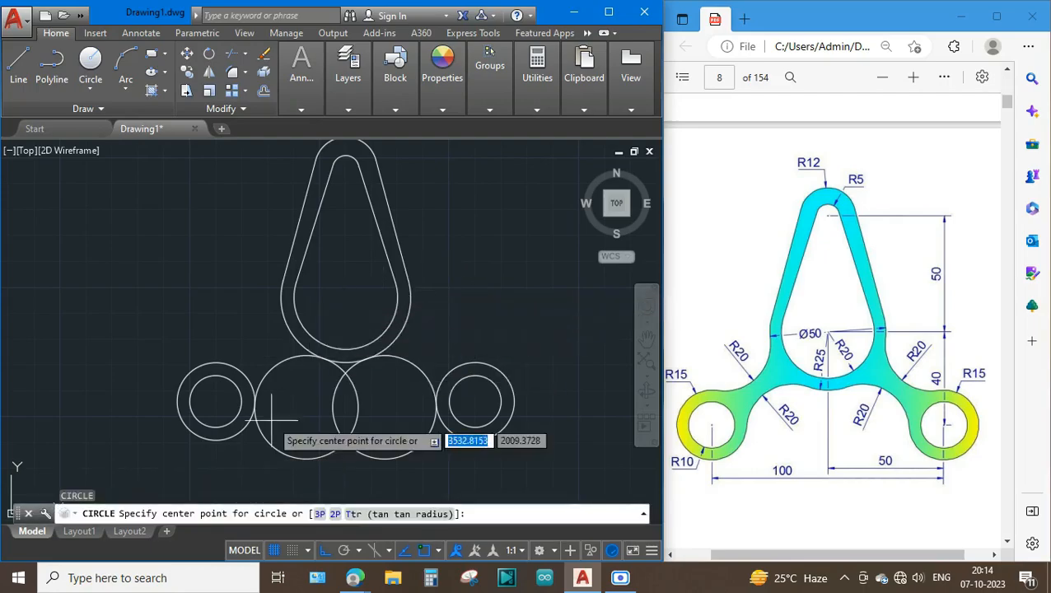
pyautogui.click(369, 515)
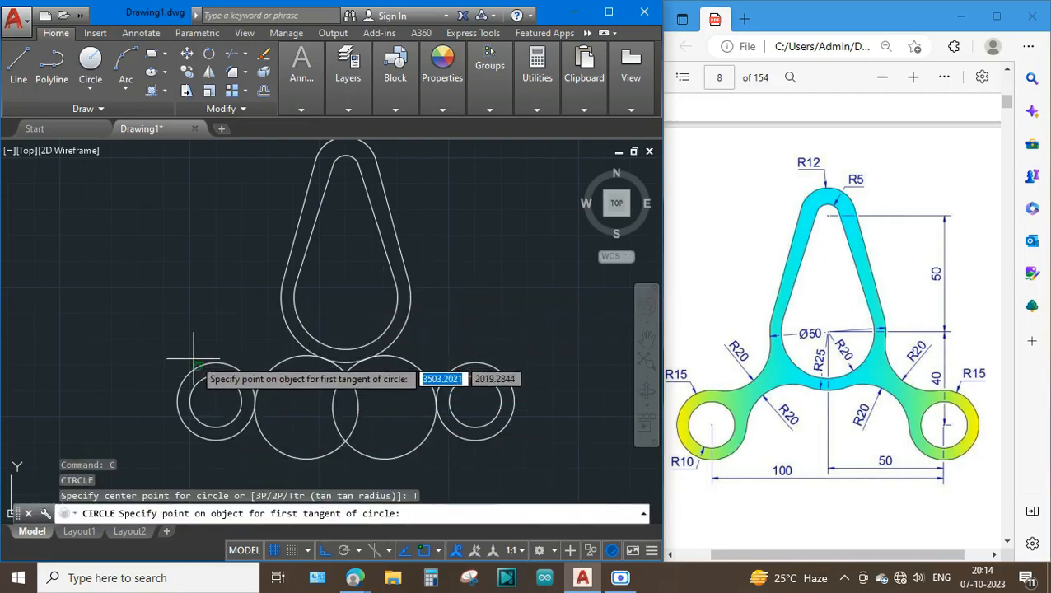
pyautogui.click(184, 359)
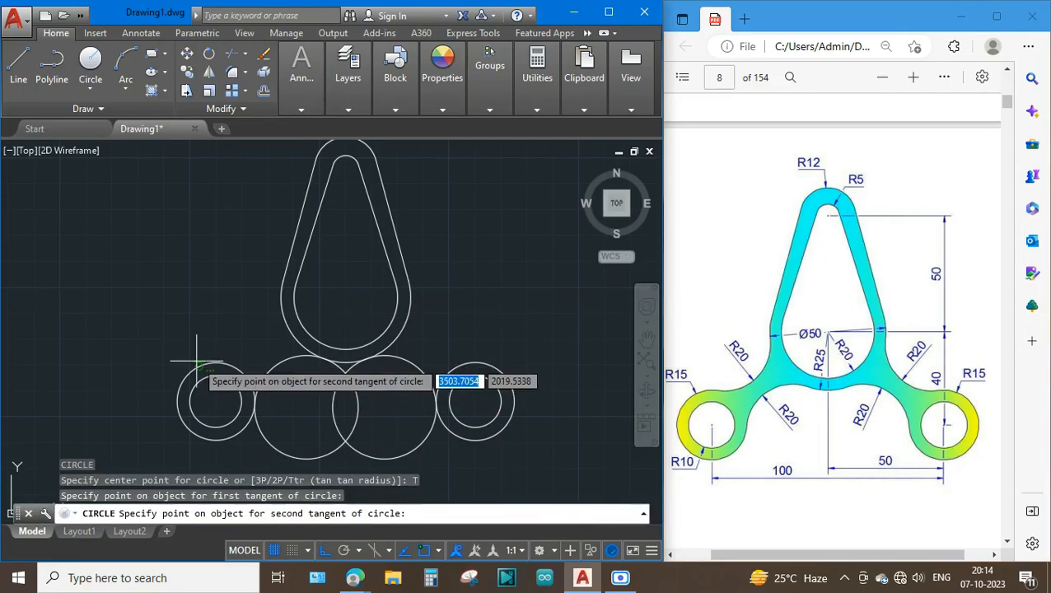
pyautogui.click(283, 312)
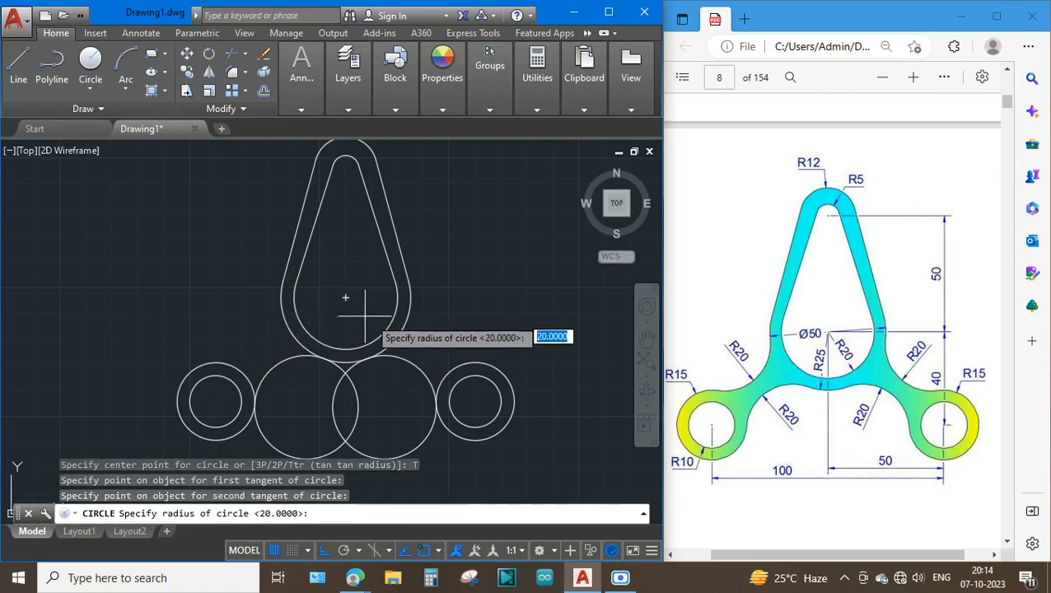
pyautogui.press('Return')
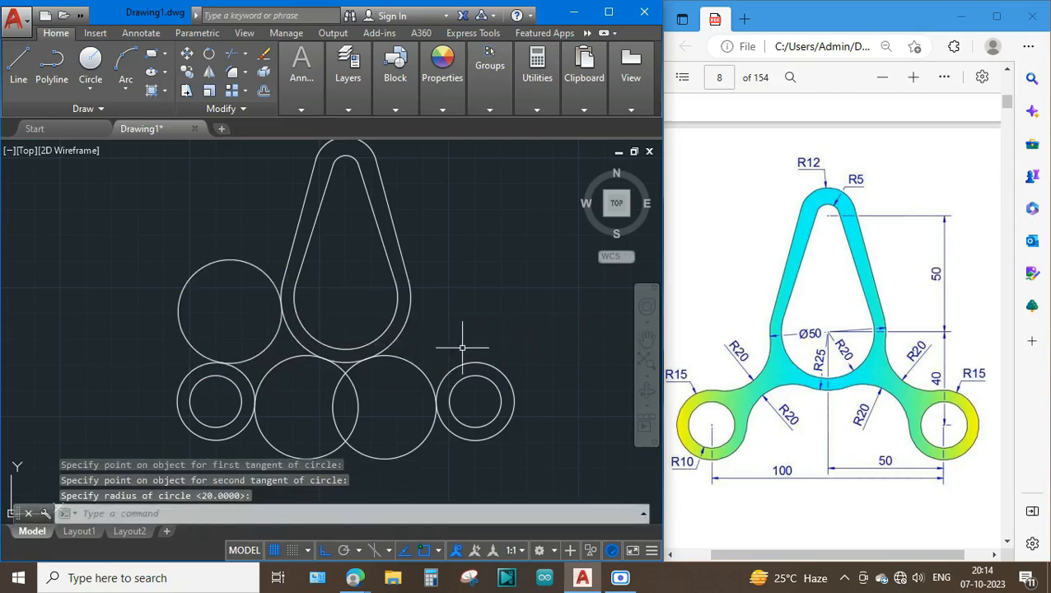
# Draw a radius 20 circle tangent to the top of the right radius 15 circle and the right side of the radius 25 arc.
pyautogui.write('c')
pyautogui.press('Return')
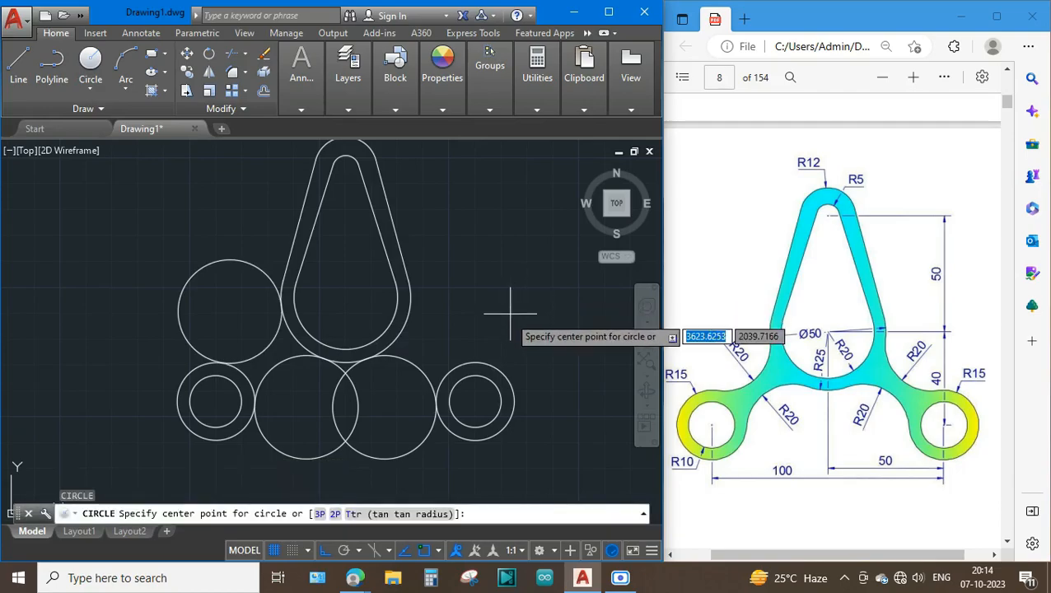
pyautogui.click(416, 514)
pyautogui.click(465, 360)
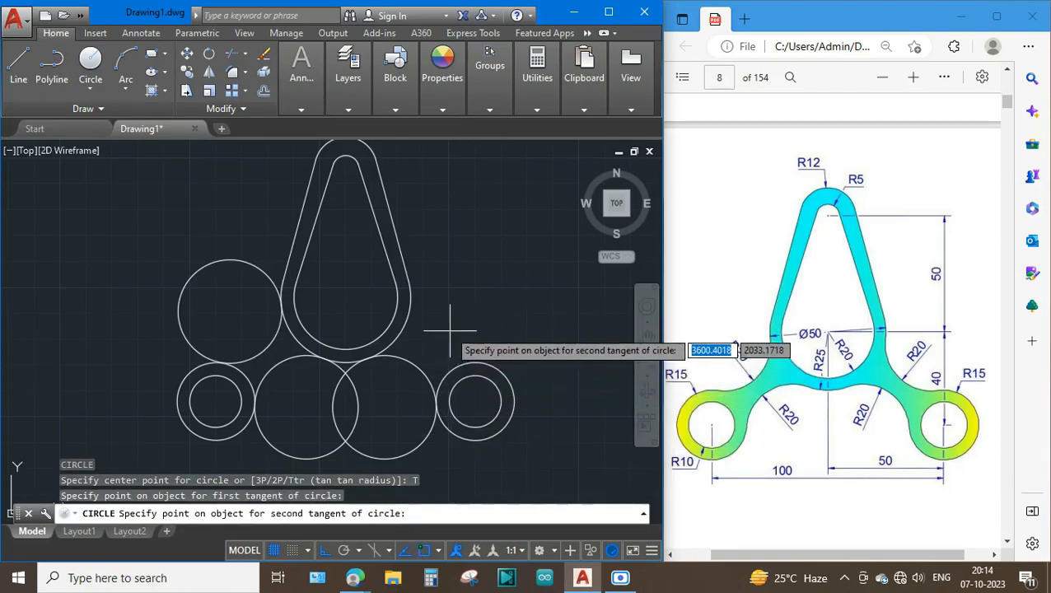
pyautogui.click(406, 312)
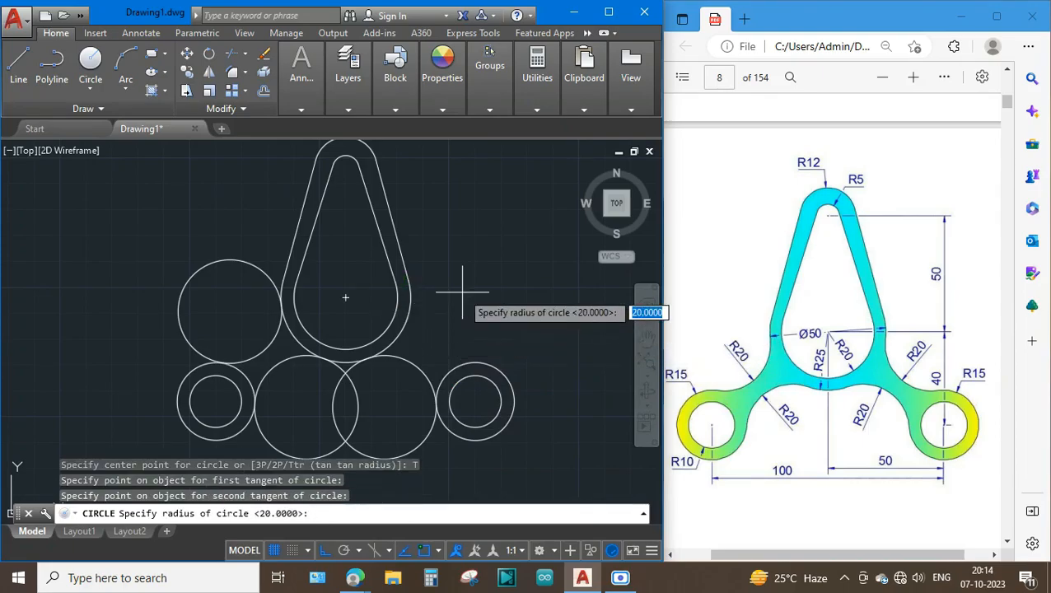
pyautogui.press('Return')
pyautogui.press('Escape')
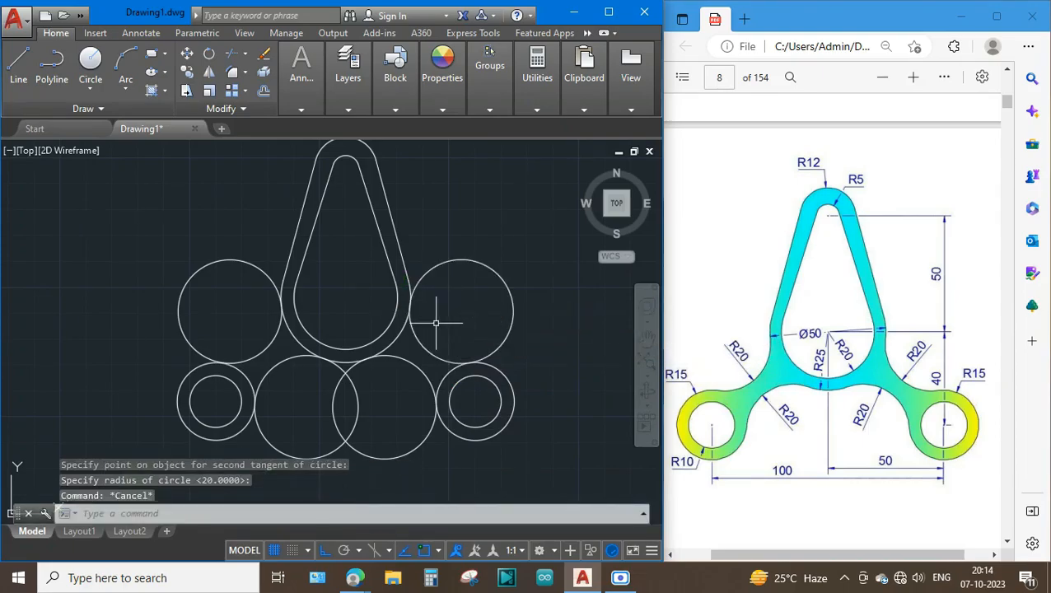
# Trim the four radius 20 circles to their connecting arcs and remove the inward-facing arcs of the two radius 15 circles.
pyautogui.write('t')
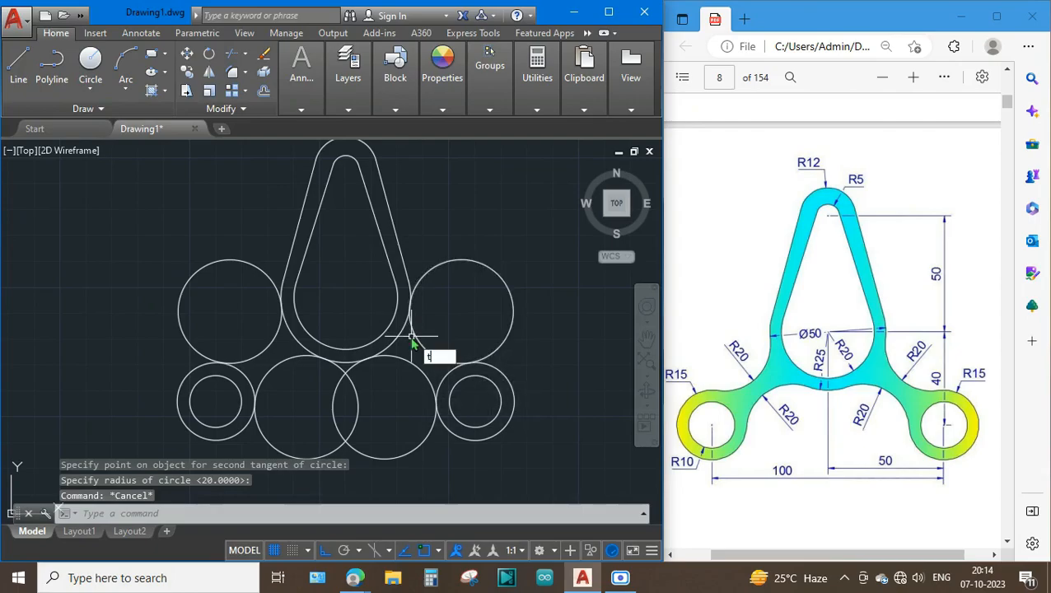
pyautogui.write('r')
pyautogui.press('Return')
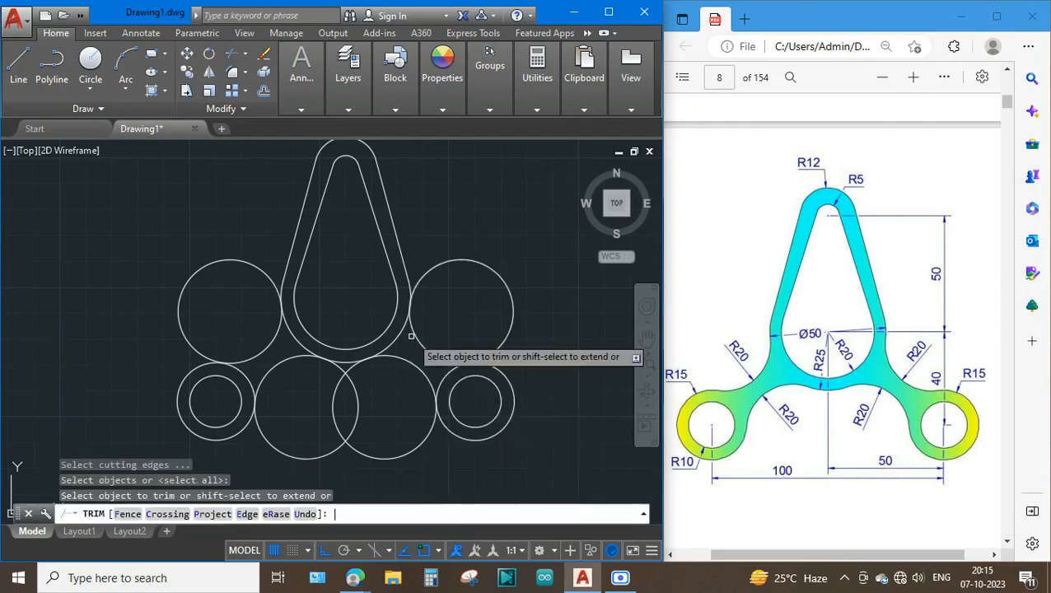
pyautogui.click(427, 277)
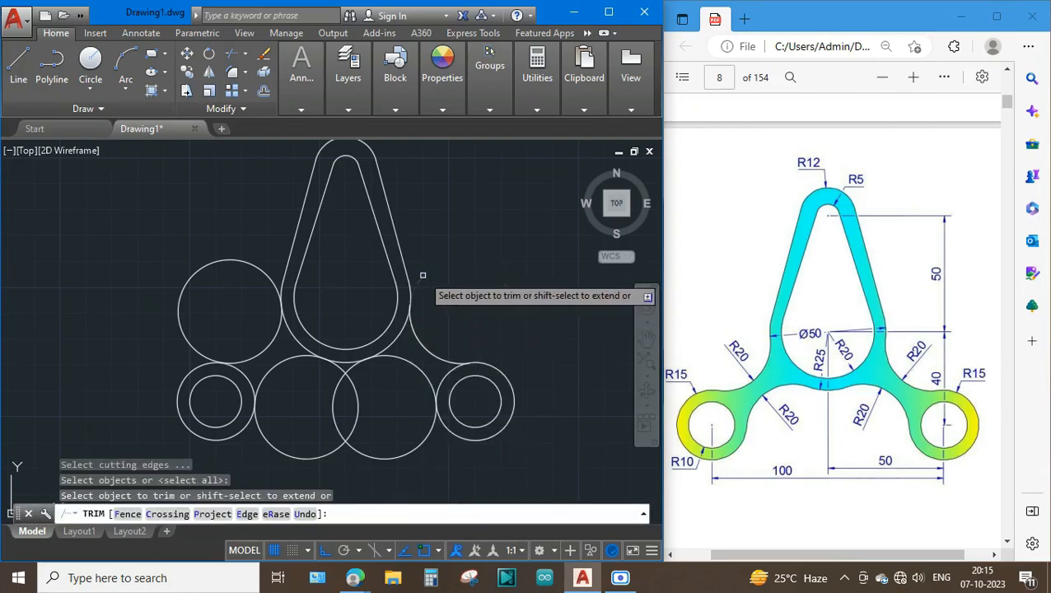
pyautogui.click(257, 263)
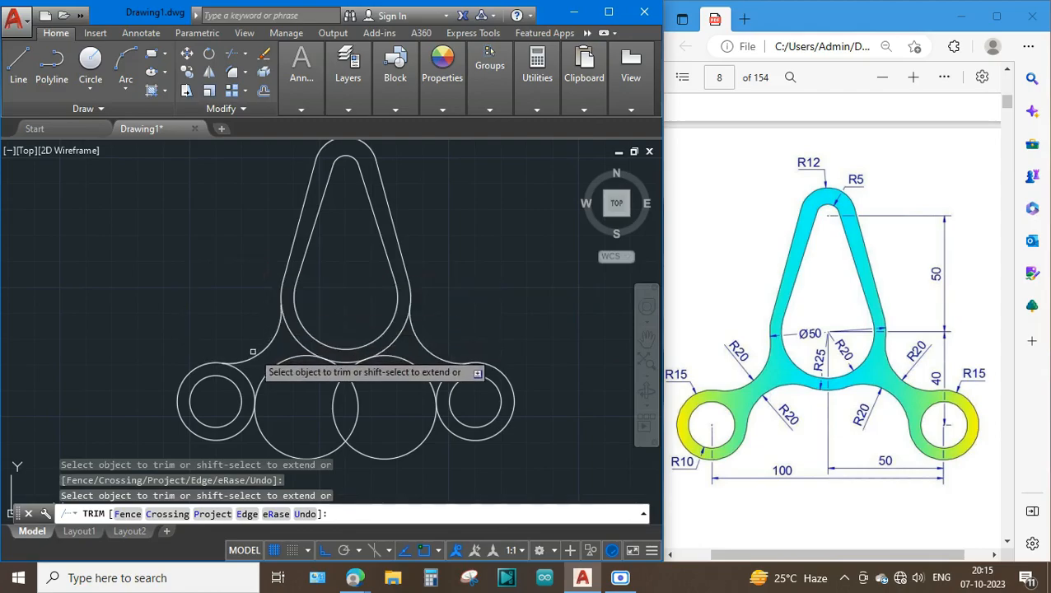
pyautogui.click(244, 376)
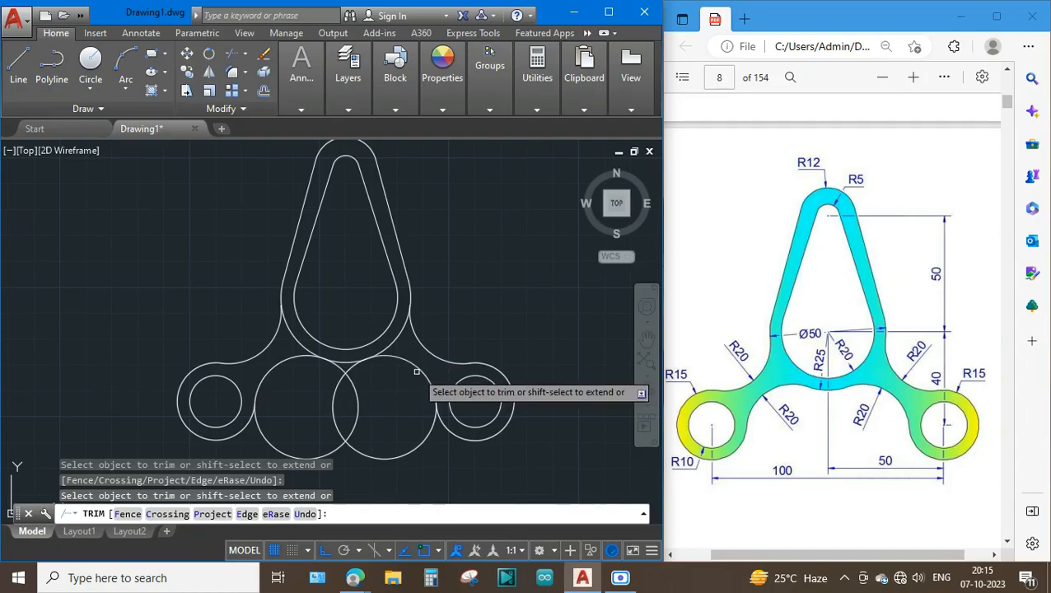
pyautogui.click(404, 454)
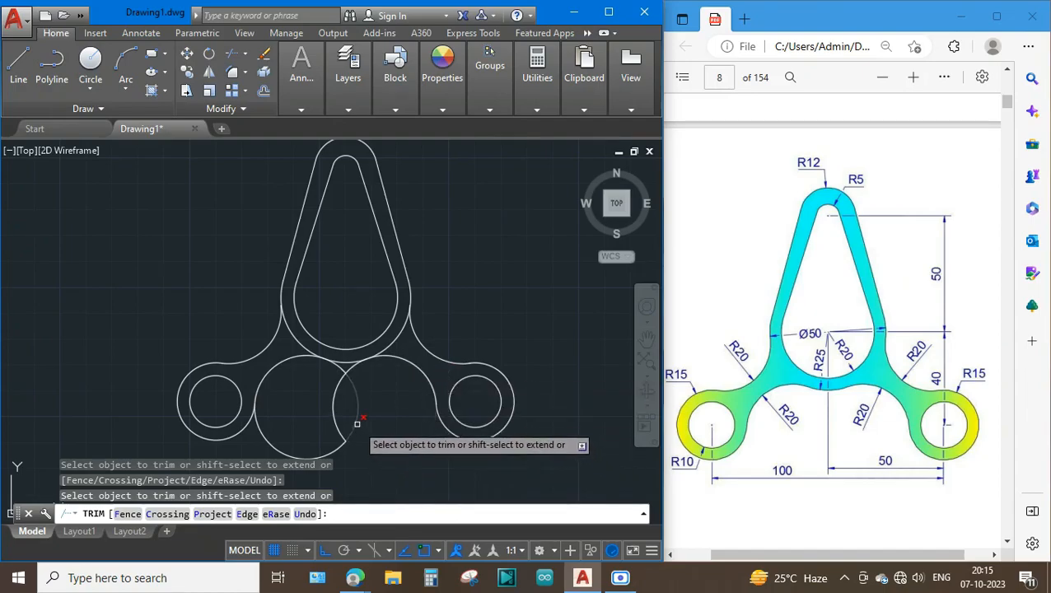
pyautogui.click(341, 375)
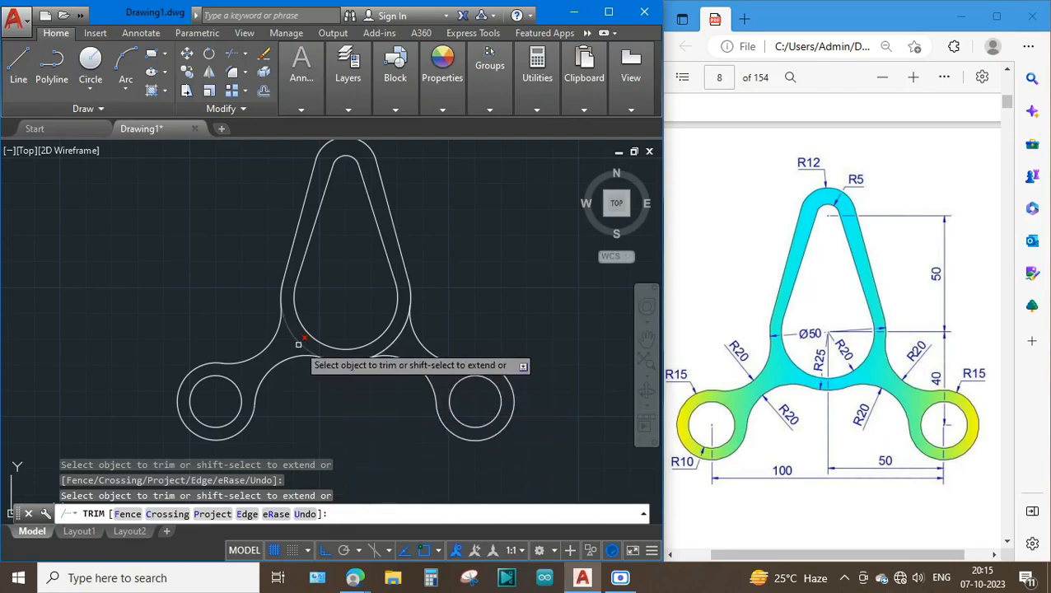
# Trim the lower-left and lower-right segments of the radius 25 arc inside the bracket arms.
pyautogui.click(298, 343)
pyautogui.click(391, 344)
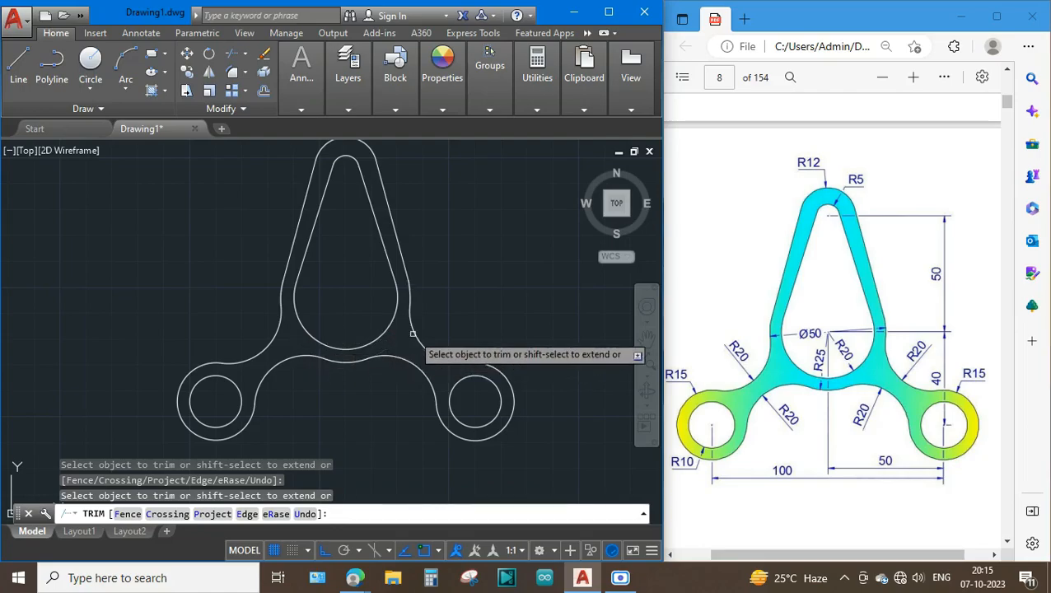
pyautogui.moveTo(468, 266); pyautogui.dragTo(464, 306, button='middle')
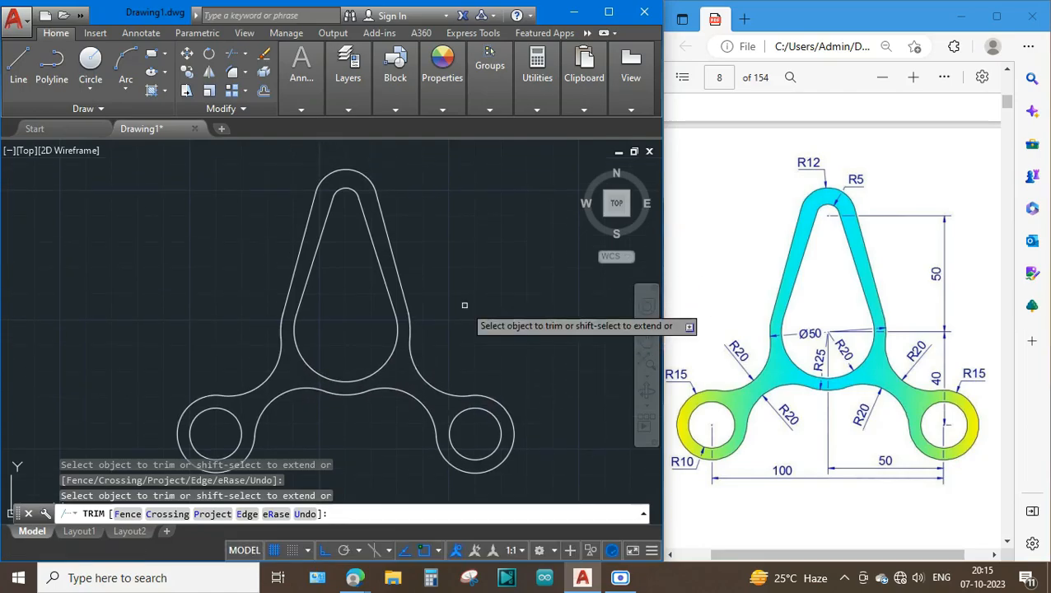